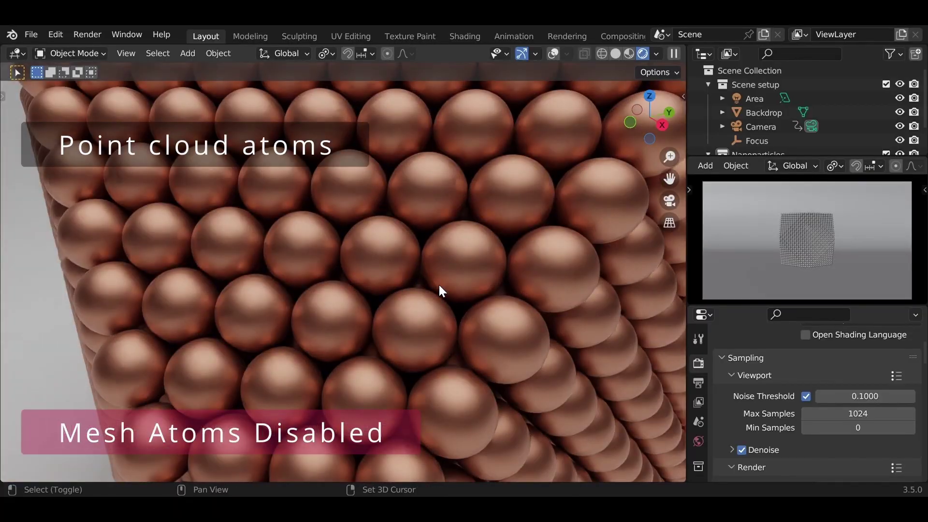
pyautogui.scroll(-8, 439, 285)
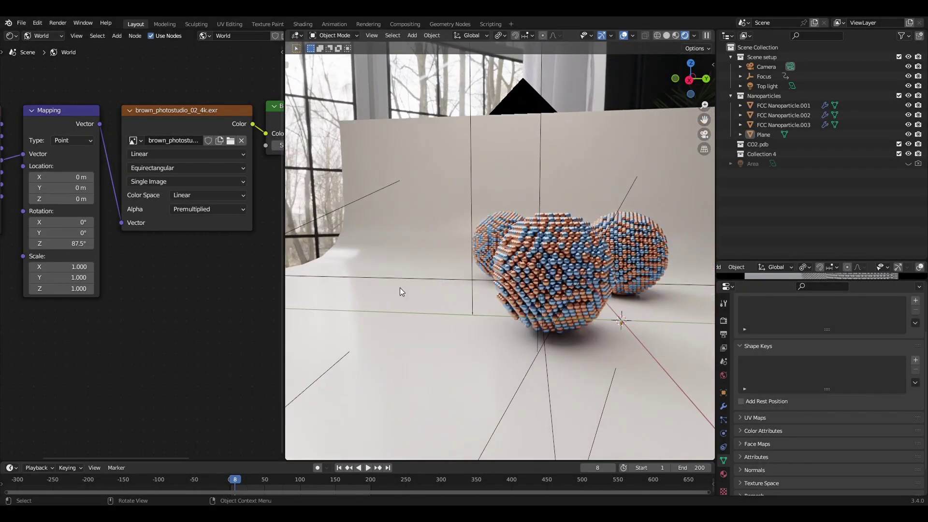
pyautogui.scroll(-4, 34, 338)
pyautogui.moveTo(532, 339); pyautogui.dragTo(553, 358, button='middle')
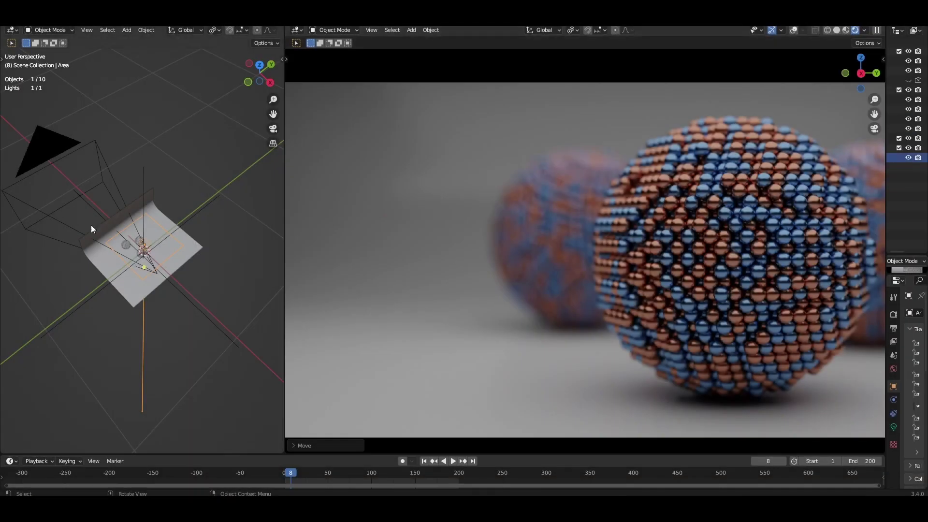
# Scale the area light to about 0.4 and move it along the X axis back above the rear nanoparticles
pyautogui.press('s')
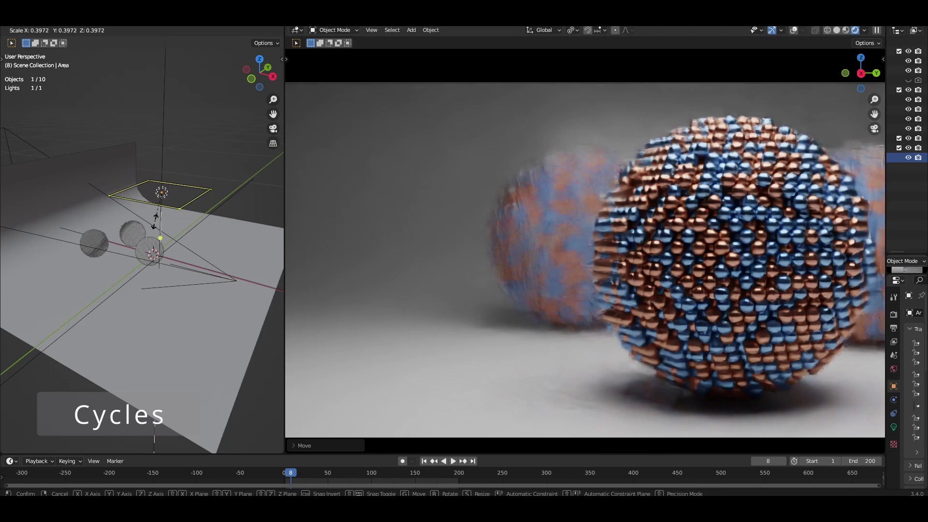
pyautogui.click(155, 221)
pyautogui.press('g')
pyautogui.press('x')
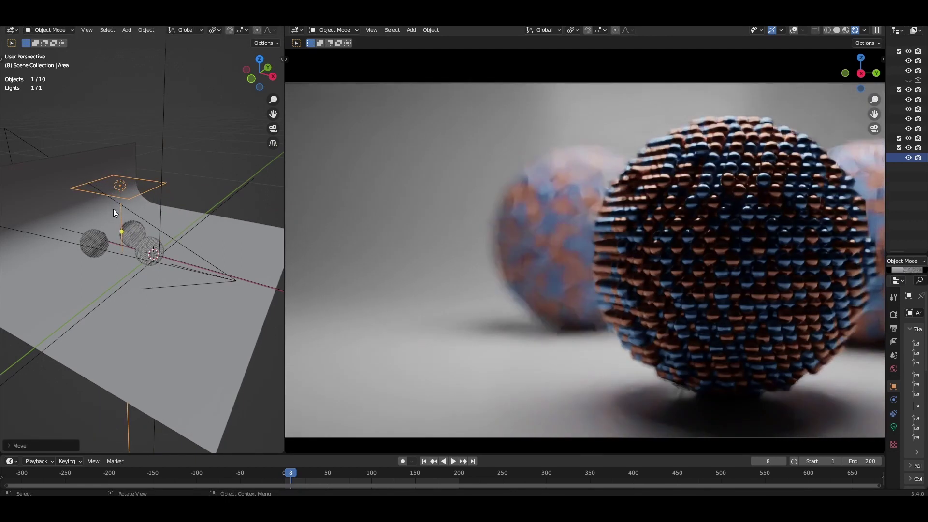
pyautogui.click(113, 209)
# Move the area light along the Y and X axes beside the nanoparticles, and trackball-rotate it by about 92 and -17 degrees
pyautogui.press('g')
pyautogui.press('y')
pyautogui.press('x')
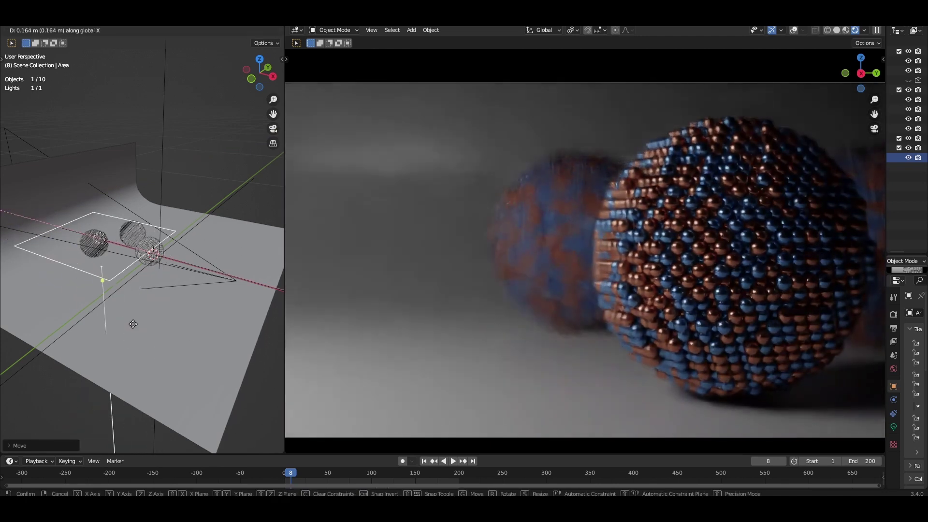
pyautogui.click(113, 320)
pyautogui.press('r')
pyautogui.press('r')
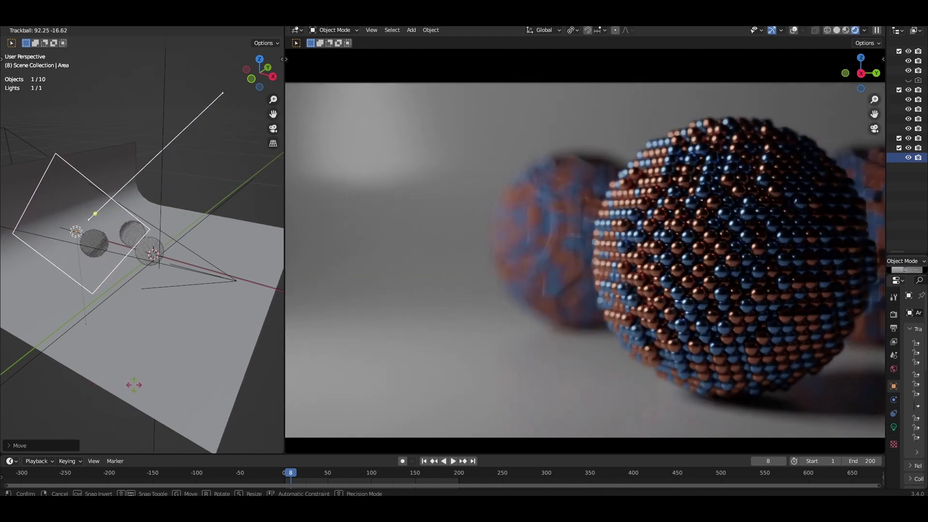
pyautogui.click(134, 385)
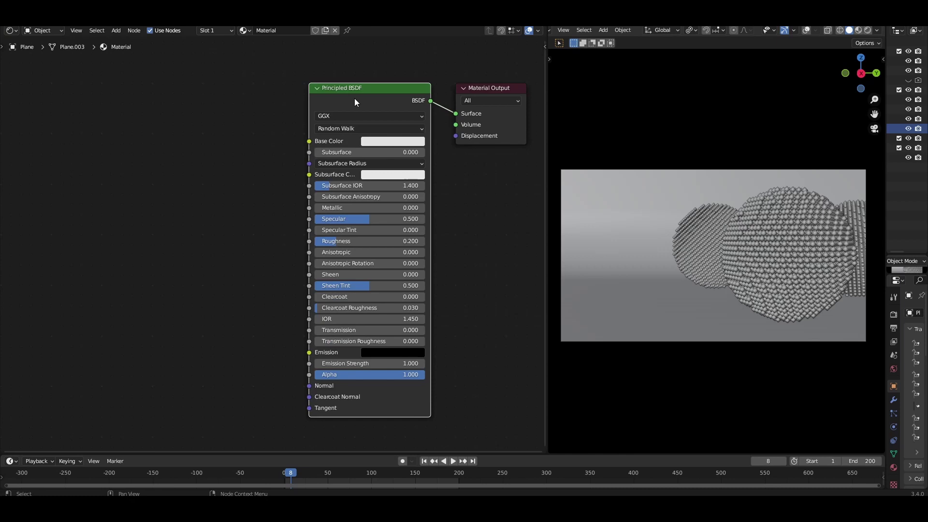
# Open the preferences and search the add-ons for "Node W" to find Node Wrangler
pyautogui.hotkey('ctrl', 't')
pyautogui.scroll(2, 354, 106)
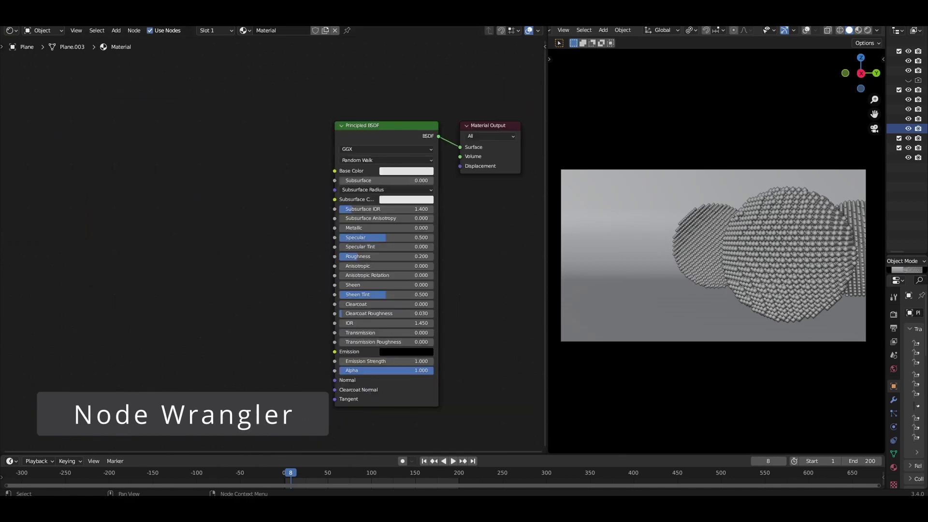
pyautogui.click(37, 20)
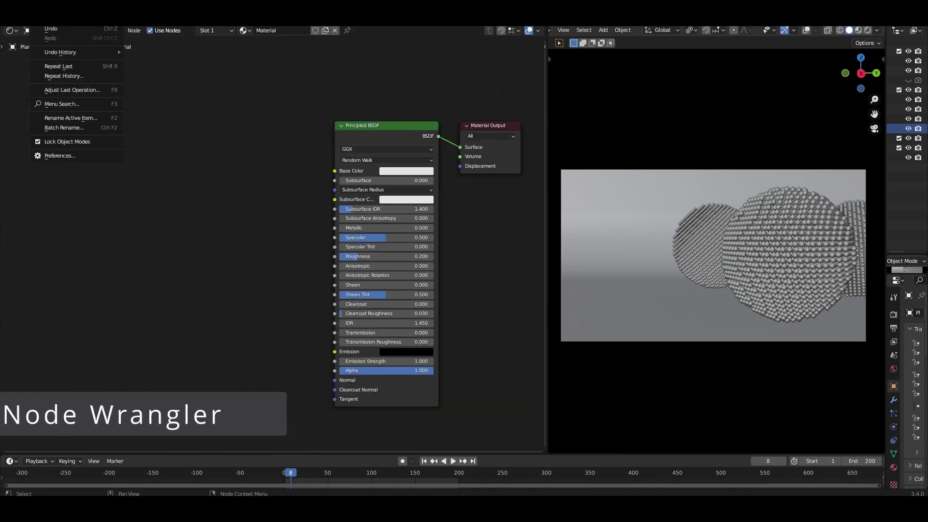
pyautogui.click(46, 155)
pyautogui.click(284, 50)
pyautogui.write('Node W')
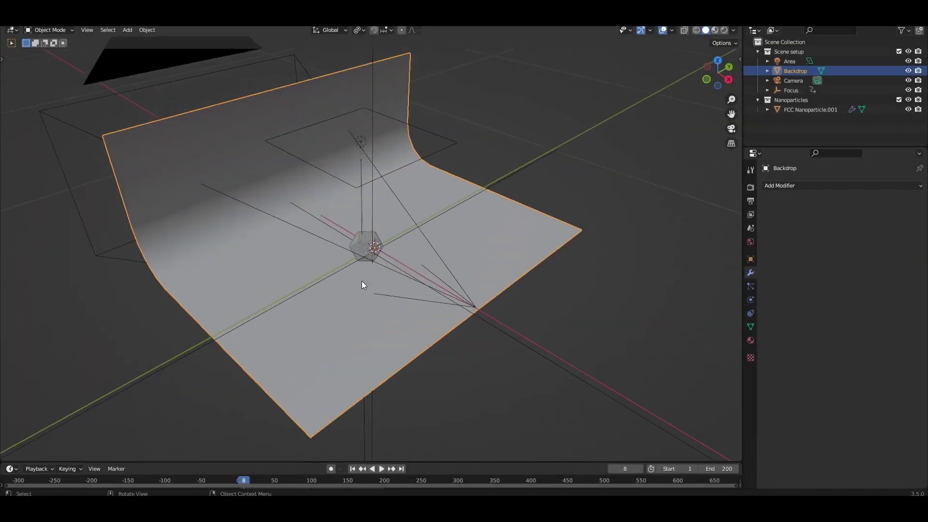
# Preview the nanoparticle and backdrop in rendered viewport shading
pyautogui.click(723, 31)
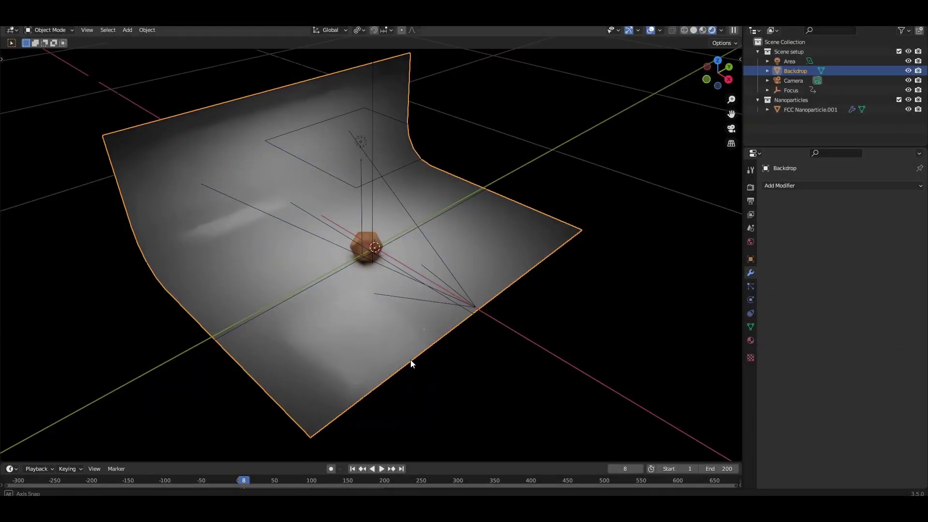
pyautogui.moveTo(410, 360); pyautogui.dragTo(395, 341, button='middle')
pyautogui.scroll(2, 383, 311)
pyautogui.scroll(2, 385, 312)
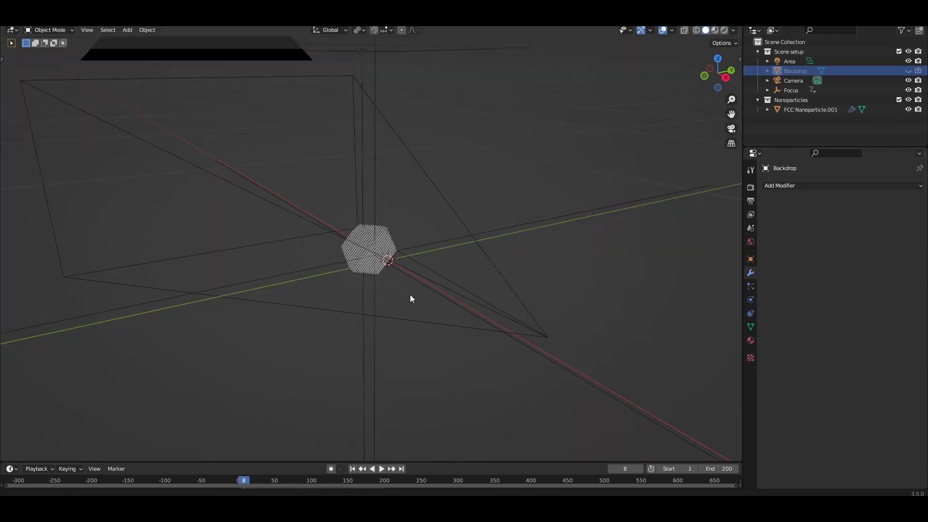
# Add a plane mesh at the scene origin as the floor of a new backdrop
pyautogui.moveTo(410, 294)
pyautogui.mouseDown()
pyautogui.moveTo(463, 335)
pyautogui.moveTo(452, 321)
pyautogui.mouseUp()
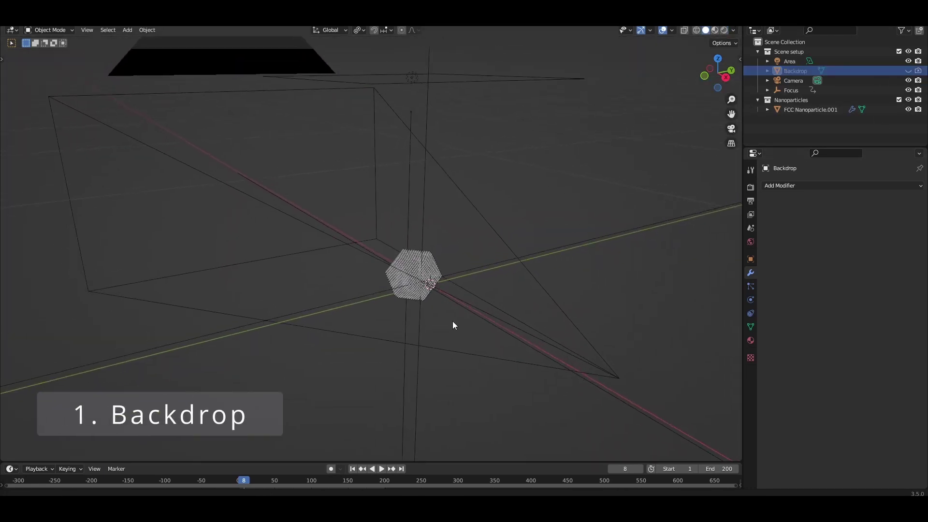
pyautogui.hotkey('shift', 'a')
pyautogui.moveTo(465, 248)
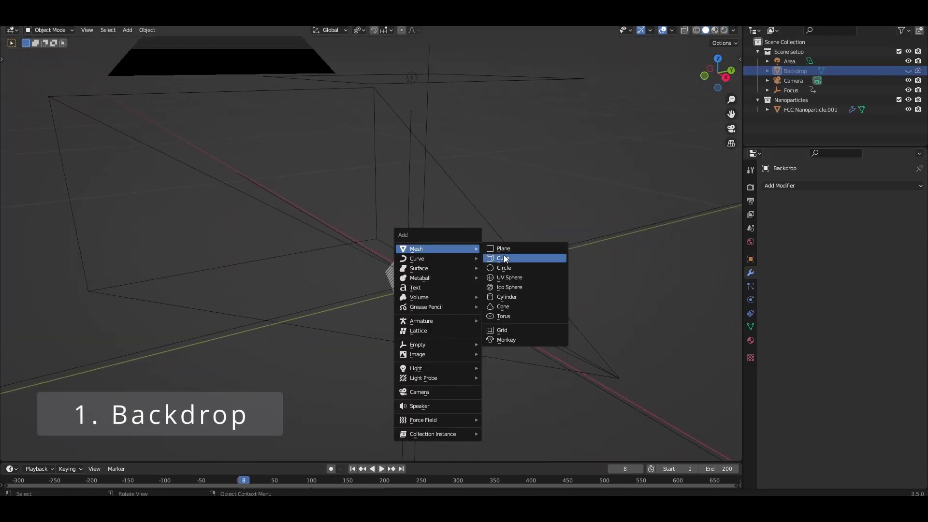
pyautogui.click(505, 249)
pyautogui.scroll(-3, 294, 270)
# Extrude the plane's back edge straight up along the Z axis in Edit Mode to form a rear wall
pyautogui.press('Tab')
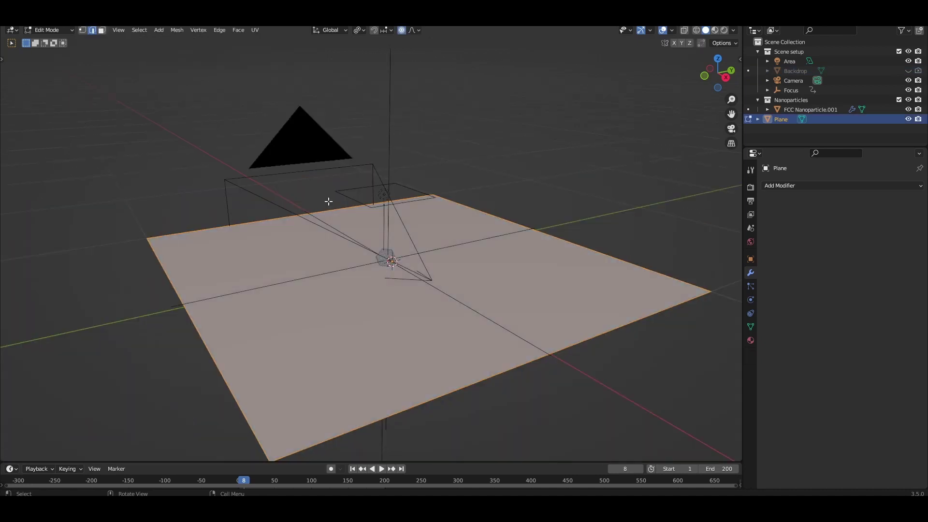
pyautogui.hotkey('alt', 'a')
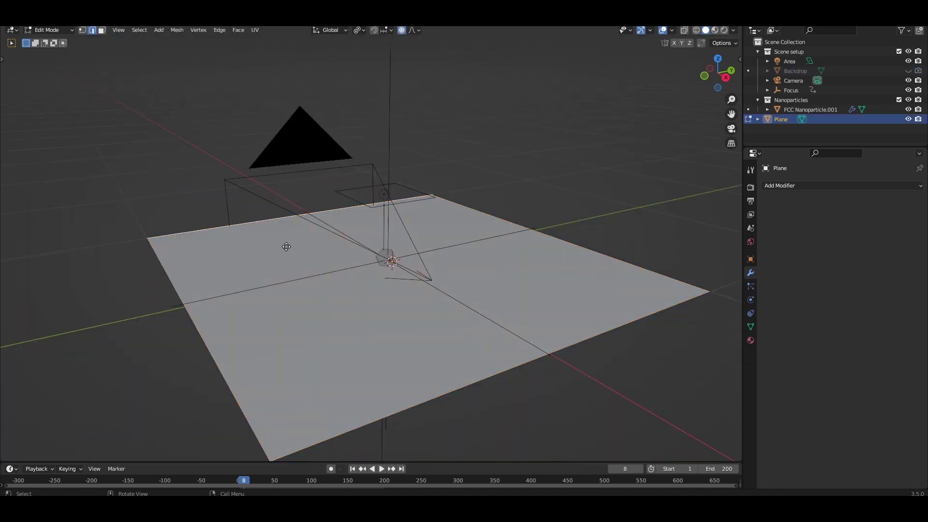
pyautogui.press('g')
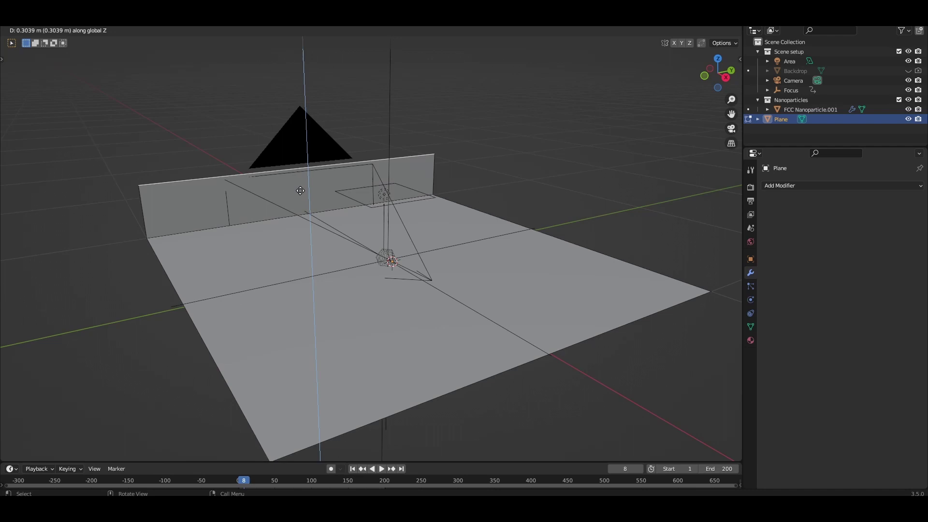
pyautogui.click(313, 145)
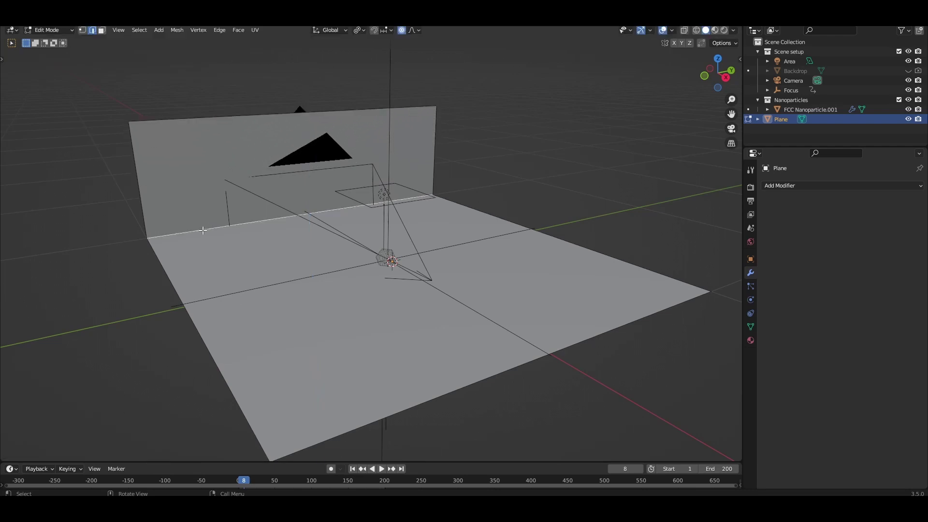
# Bevel the edge between floor and rear wall with 4 segments and a width of about 0.19 m
pyautogui.moveTo(198, 251); pyautogui.dragTo(222, 256, button='middle')
pyautogui.hotkey('ctrl', 'b')
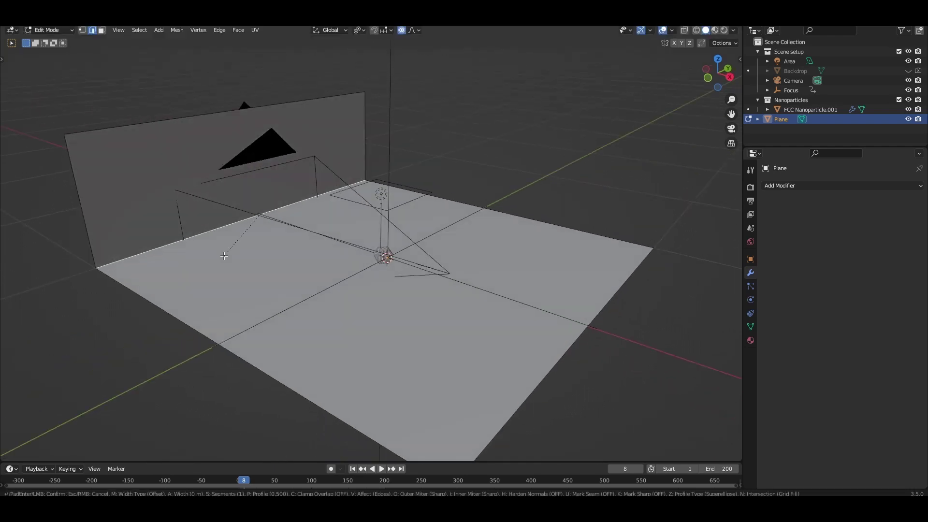
pyautogui.scroll(2, 228, 297)
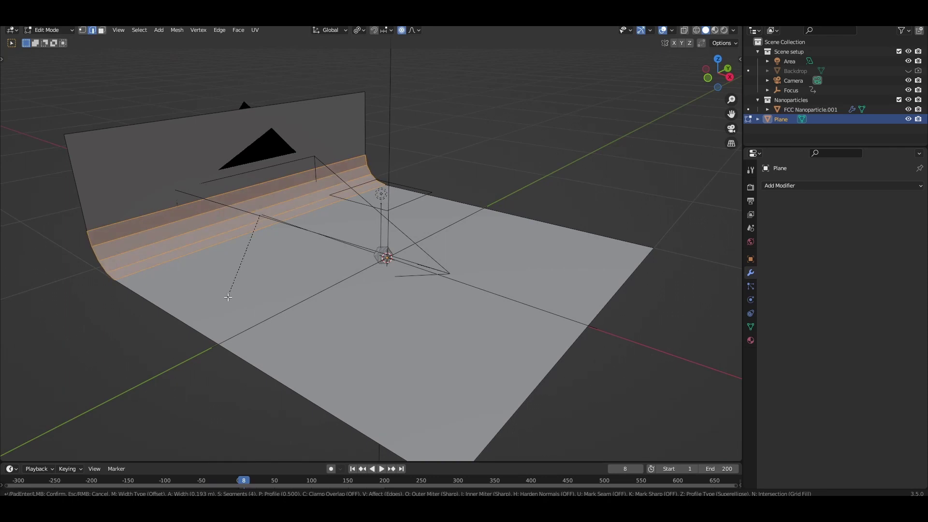
pyautogui.click(228, 297)
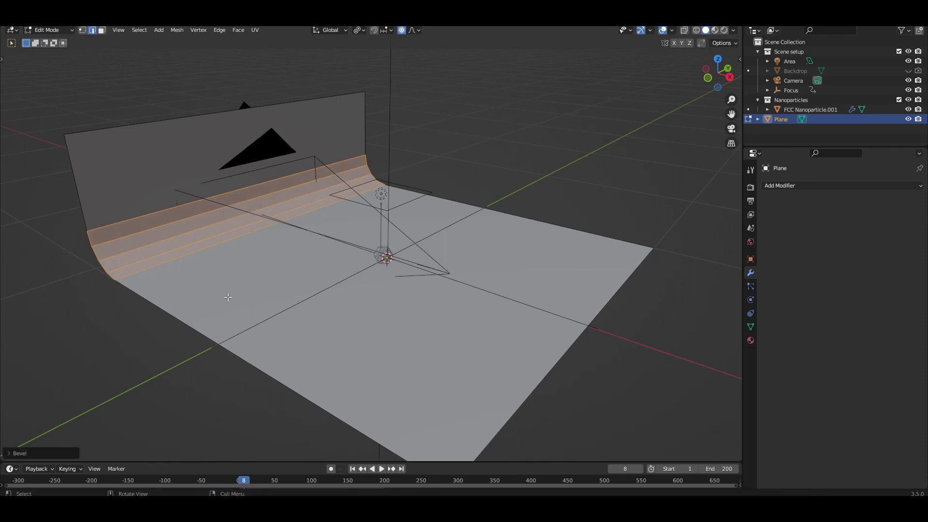
# Shade the new backdrop plane smooth in Object Mode and scale it uniformly to about 0.43
pyautogui.press('Tab')
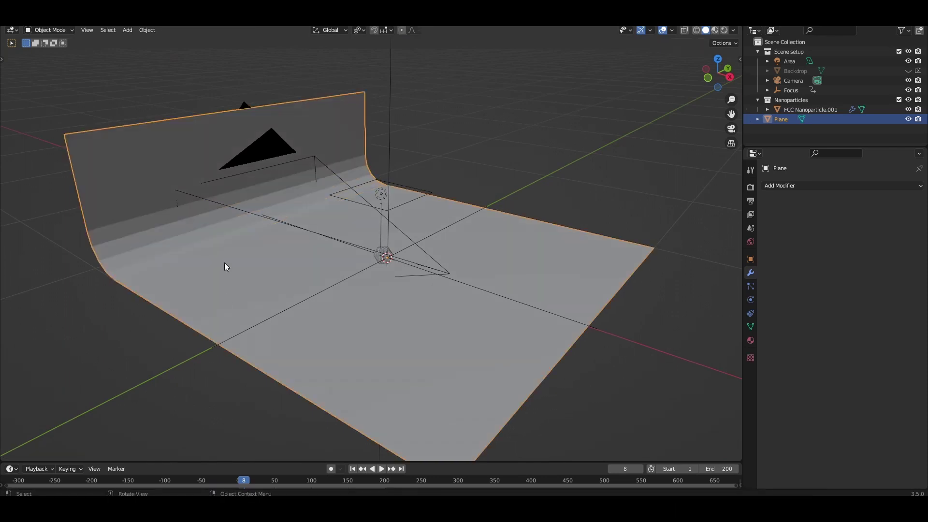
pyautogui.rightClick(224, 245)
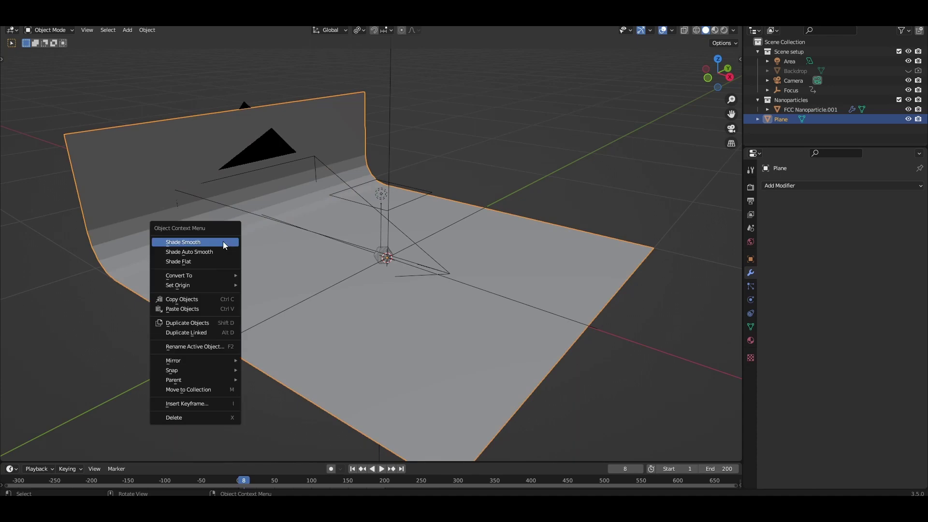
pyautogui.click(223, 243)
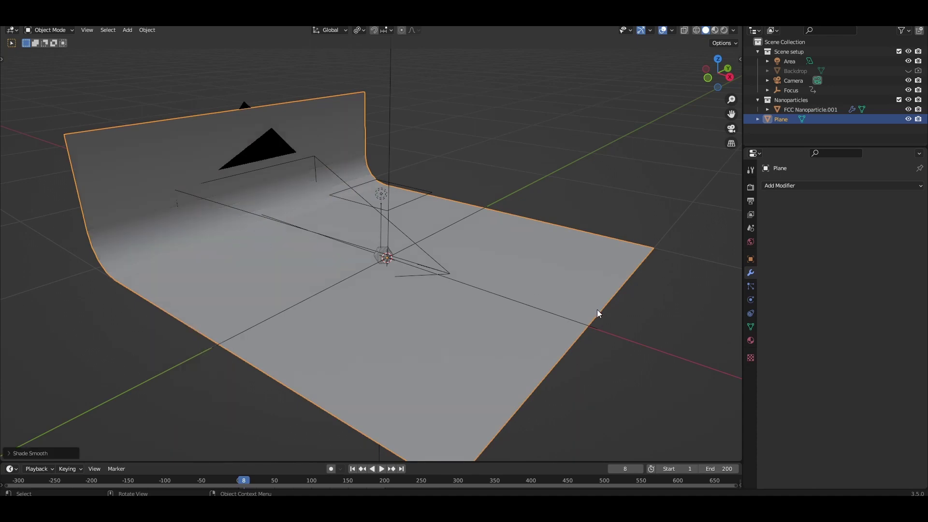
pyautogui.press('s')
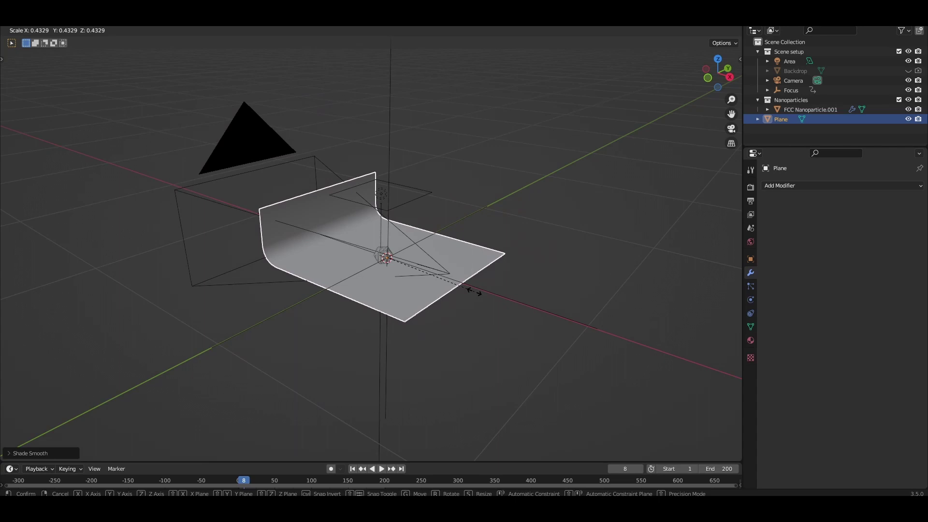
pyautogui.click(476, 290)
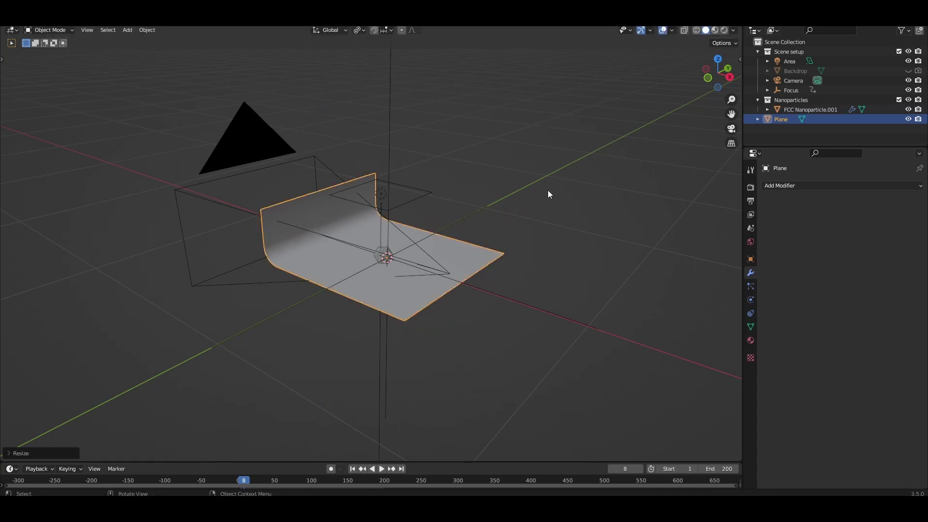
# Look through the camera, give the backdrop plane a new material and adjust its base color
pyautogui.click(731, 129)
pyautogui.click(750, 340)
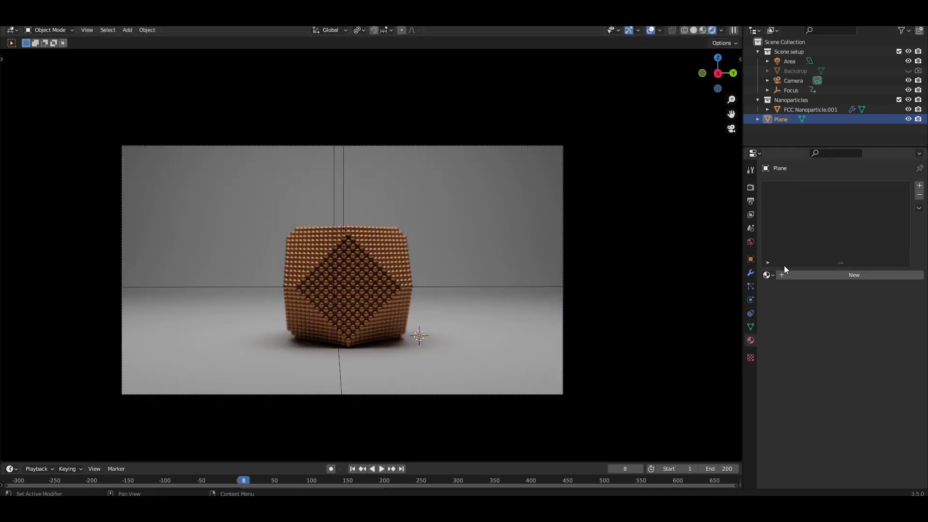
pyautogui.click(800, 277)
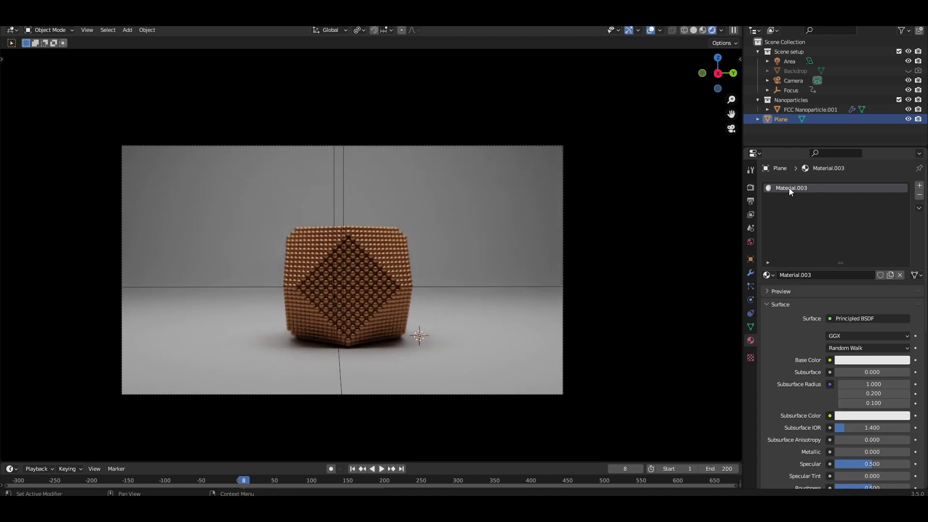
pyautogui.scroll(-4, 813, 338)
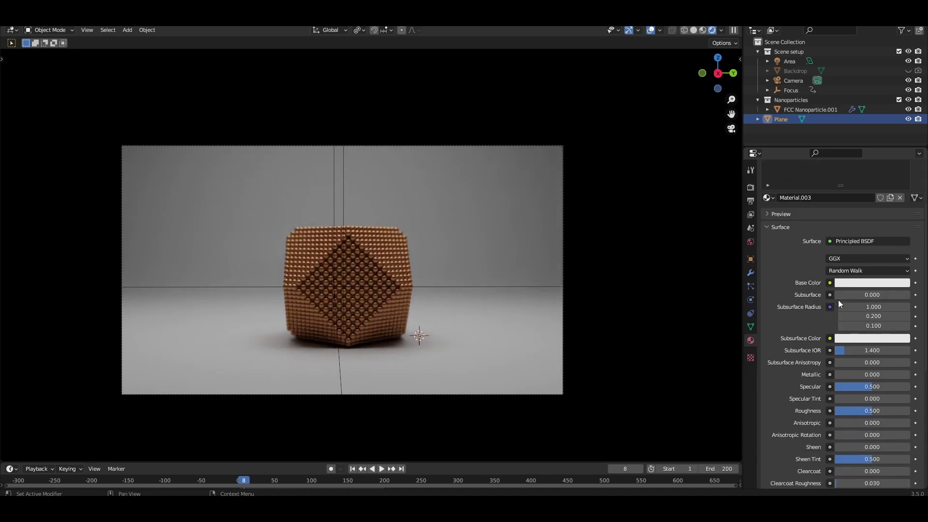
pyautogui.click(845, 282)
pyautogui.moveTo(837, 239); pyautogui.dragTo(856, 259)
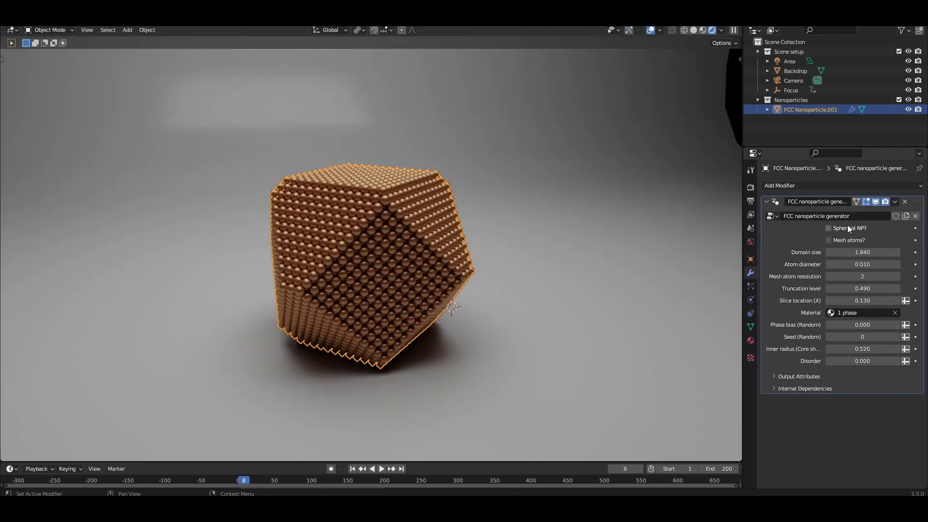
# Make FCC Nanoparticle.001 spherical in its generator modifier and assign it the 2 phase - Random material
pyautogui.click(827, 228)
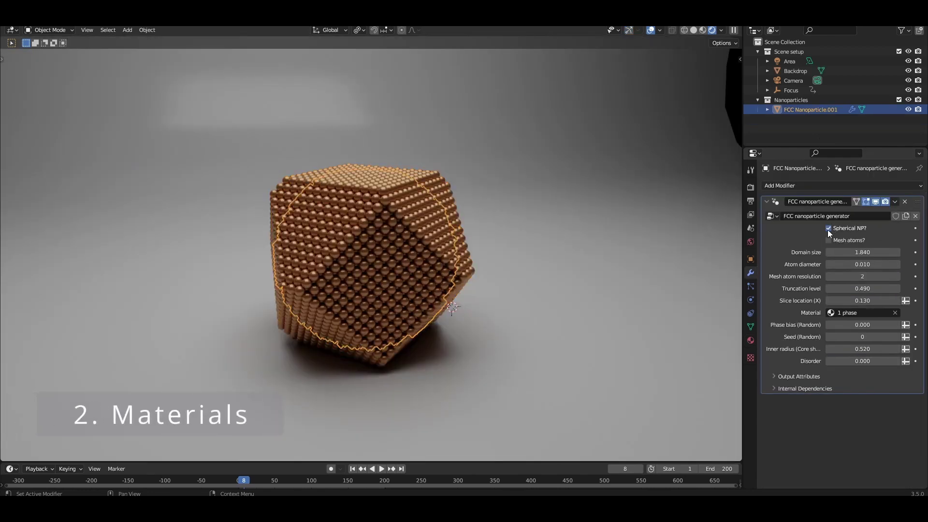
pyautogui.click(845, 313)
pyautogui.click(845, 366)
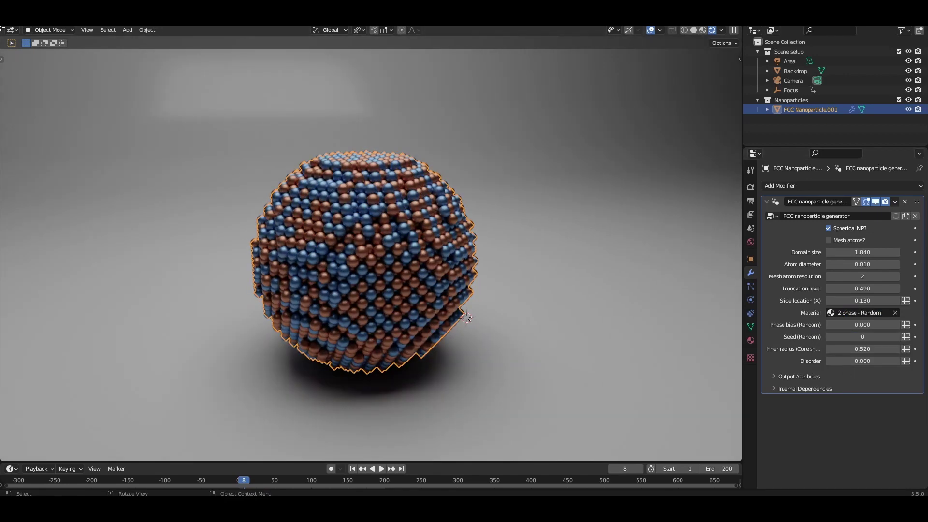
# Split the 3D viewport vertically and turn the new area into a Shader Editor showing the nanoparticle's material
pyautogui.moveTo(2, 90); pyautogui.dragTo(329, 90)
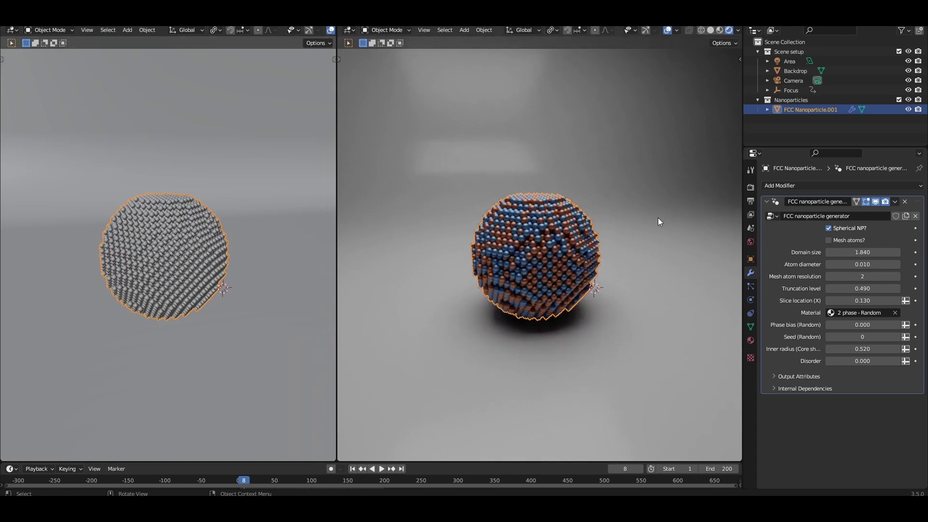
pyautogui.scroll(3, 657, 218)
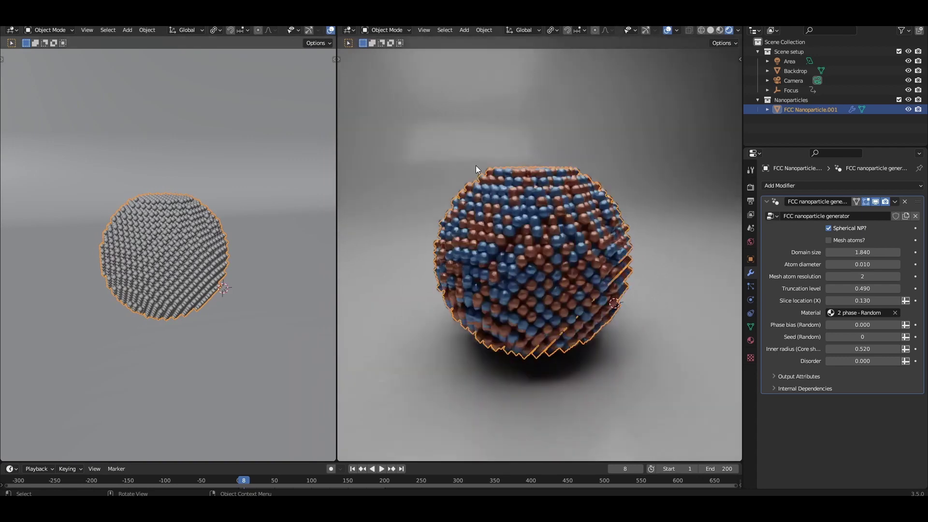
pyautogui.click(11, 30)
pyautogui.click(72, 120)
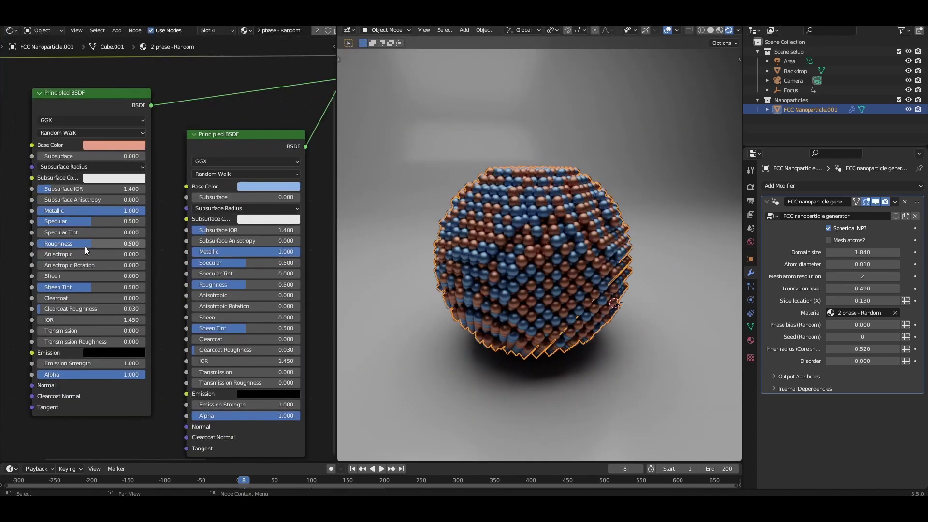
# Set Roughness to 0.3 on both Principled BSDF nodes of the 2 phase - Random material and expand the 3D viewport over the Shader Editor
pyautogui.moveTo(85, 244); pyautogui.dragTo(85, 244)
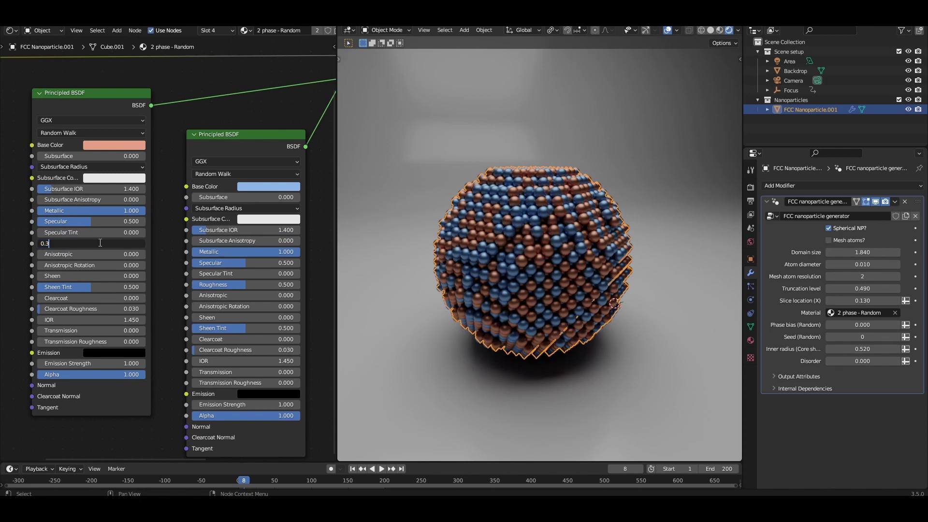
pyautogui.press('Return')
pyautogui.doubleClick(235, 285)
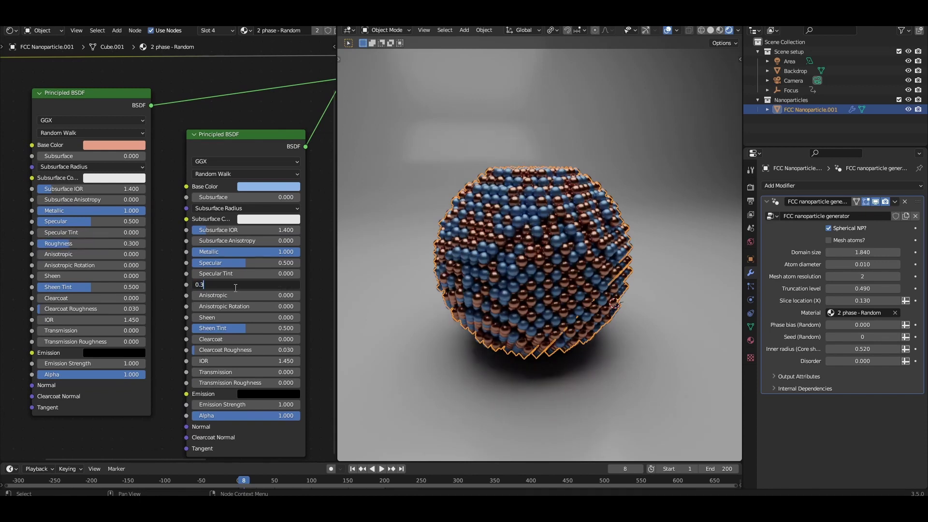
pyautogui.press('Return')
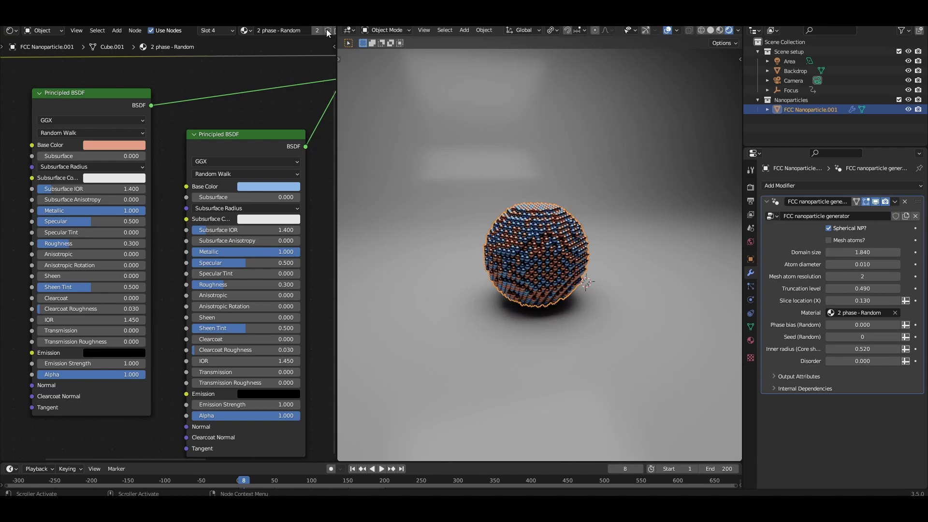
pyautogui.hotkey('ctrl', 'space')
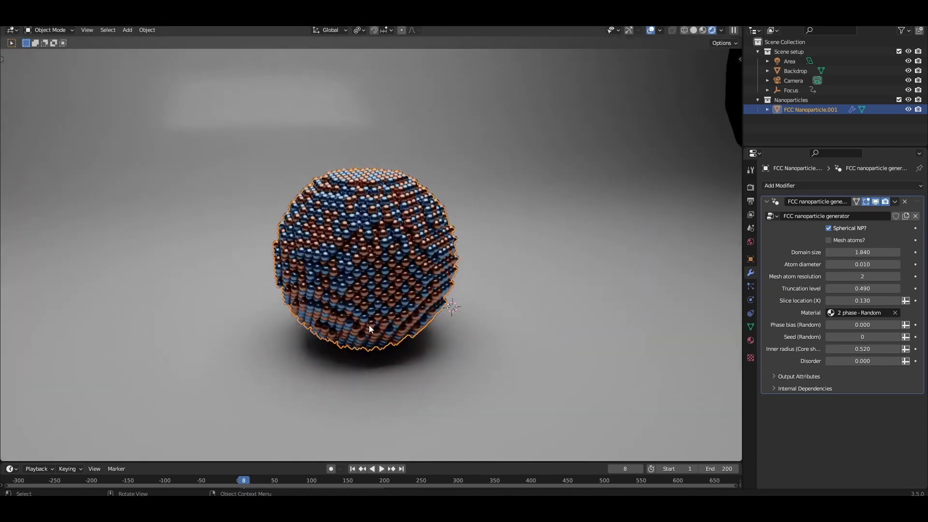
pyautogui.moveTo(369, 325); pyautogui.dragTo(361, 294, button='middle')
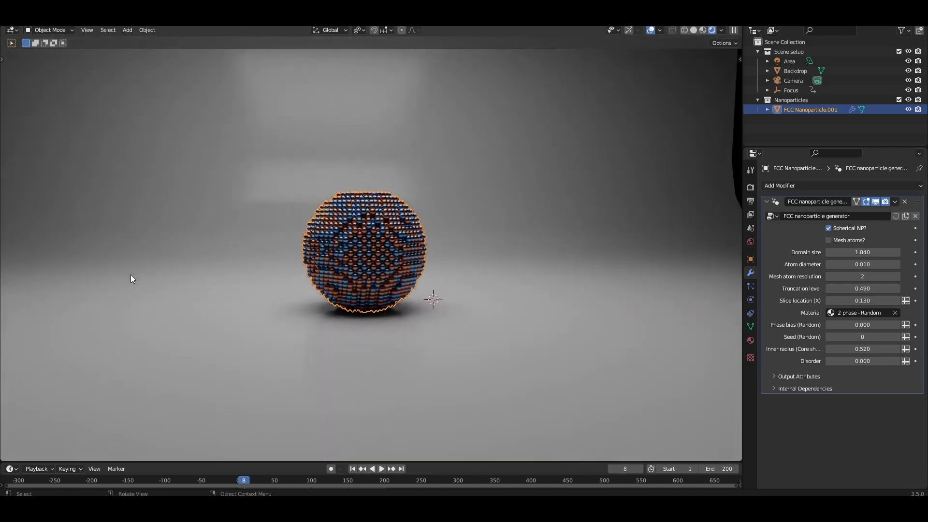
# Set the roughness of the backdrop's material to 0.3
pyautogui.click(210, 313)
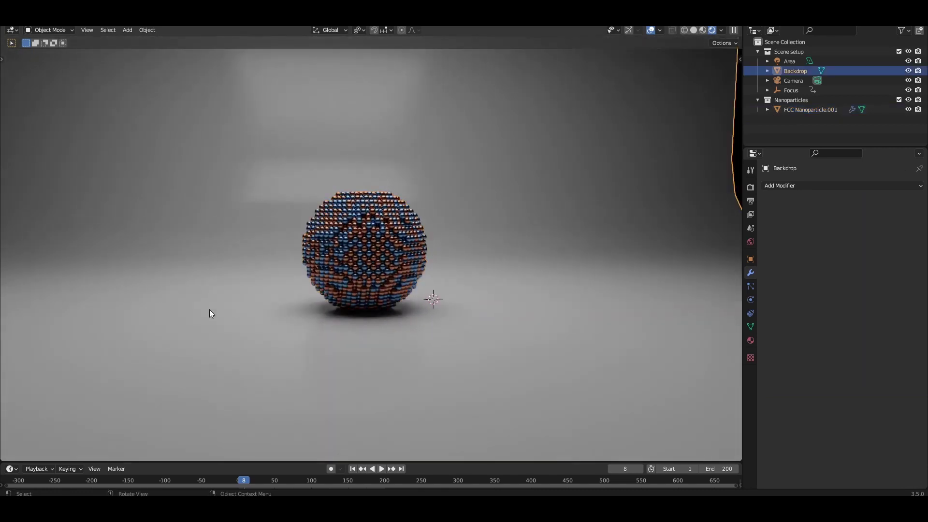
pyautogui.click(750, 341)
pyautogui.scroll(-4, 850, 365)
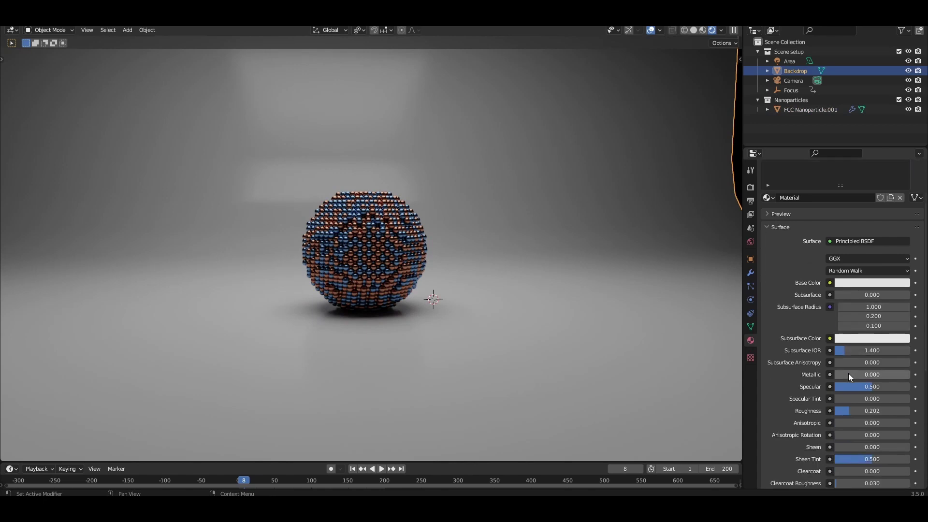
pyautogui.click(868, 411)
pyautogui.write('0.3')
pyautogui.press('Return')
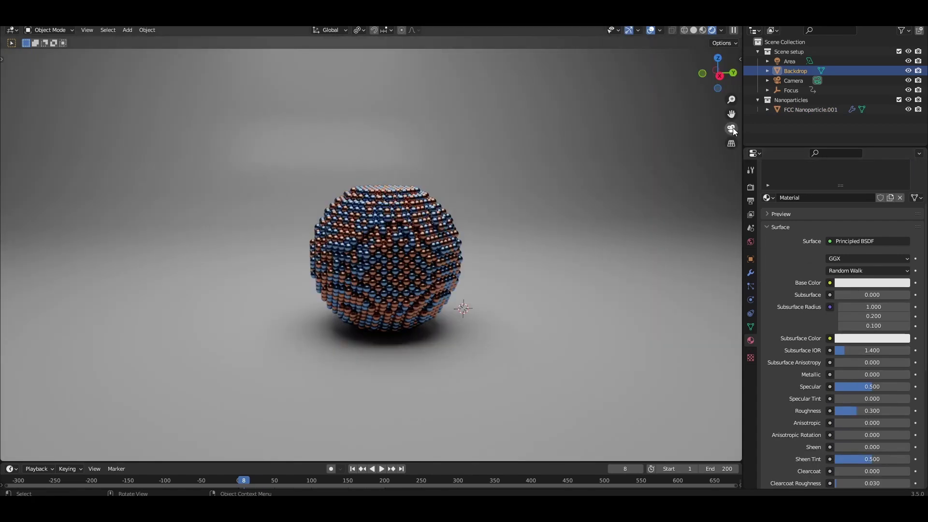
# Look through the camera, check the output resolution, and move the camera closer to the nanoparticle along its local Z axis
pyautogui.click(733, 129)
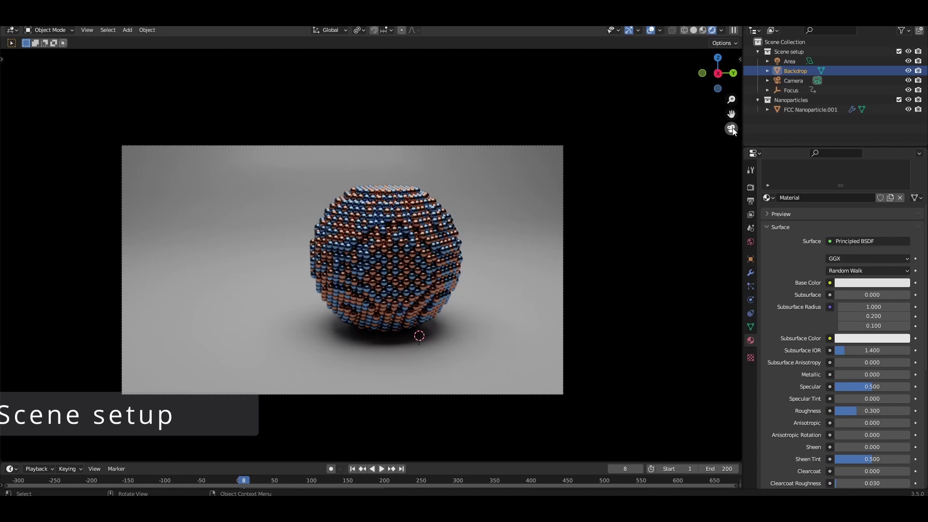
pyautogui.click(750, 201)
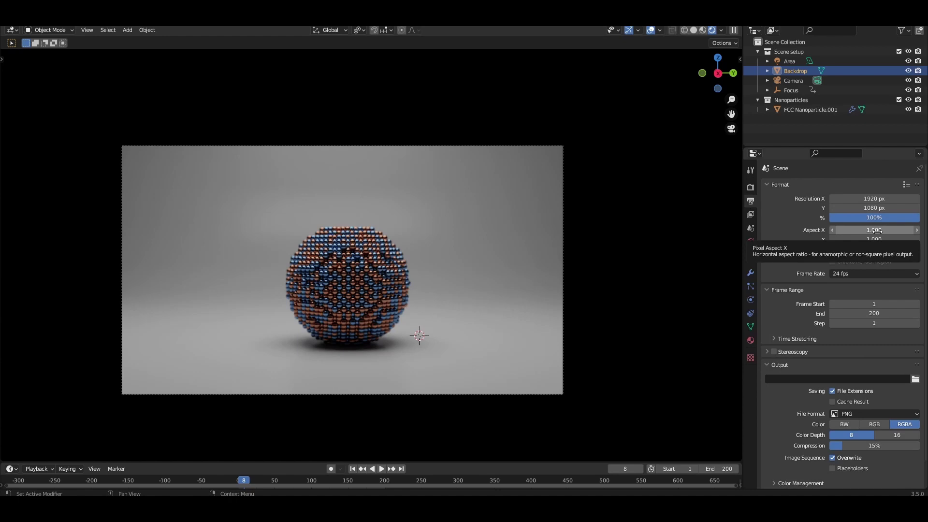
pyautogui.click(793, 80)
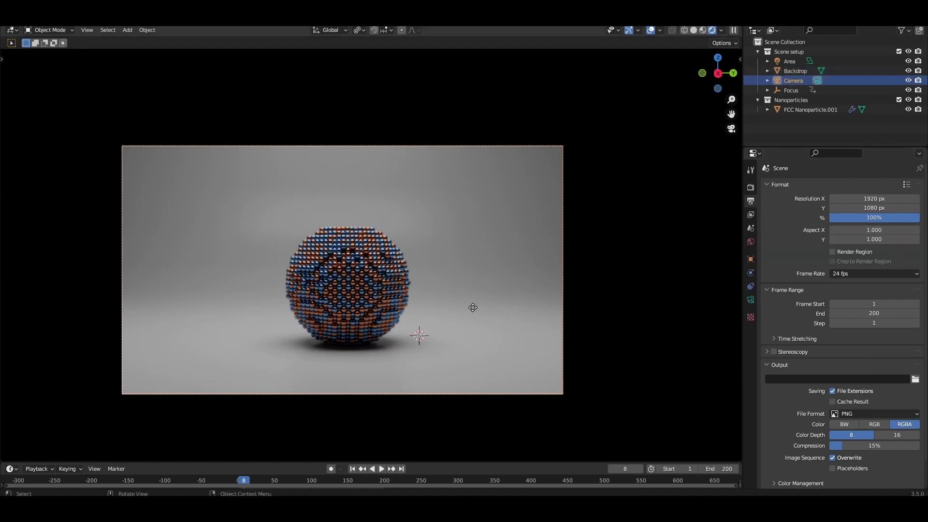
pyautogui.press('g')
pyautogui.press('z')
pyautogui.press('z')
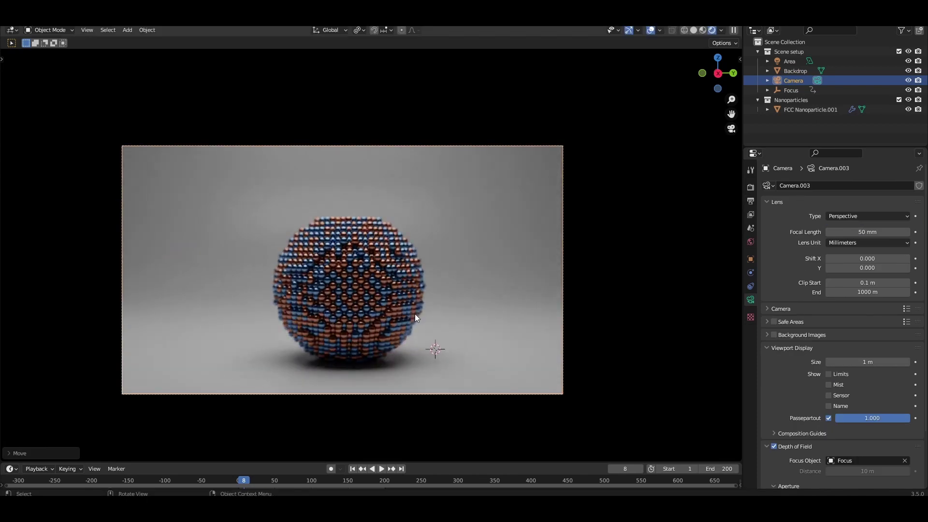
pyautogui.click(420, 319)
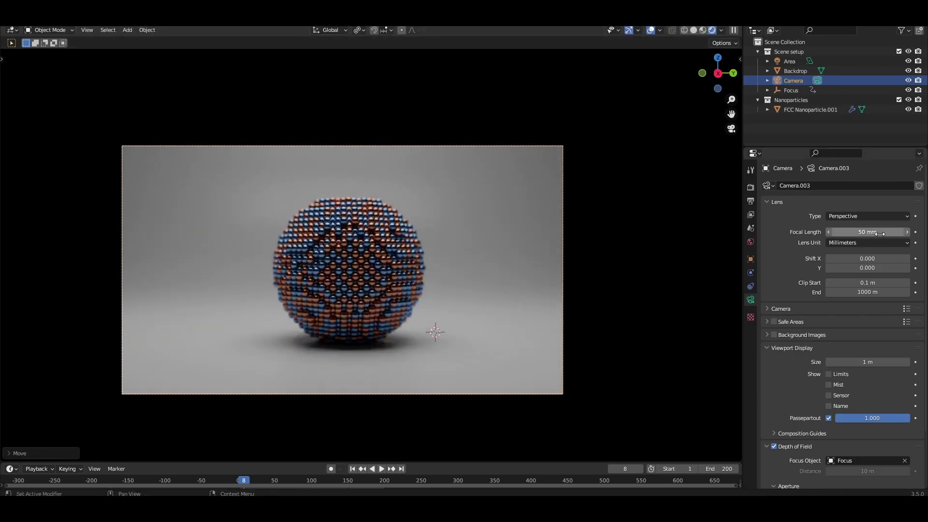
# Move the camera further in along its local Z axis and set its Shift X to -0.180
pyautogui.moveTo(868, 259)
pyautogui.mouseDown()
pyautogui.moveTo(832, 259)
pyautogui.moveTo(850, 258)
pyautogui.mouseUp()
pyautogui.press('g')
pyautogui.press('z')
pyautogui.press('z')
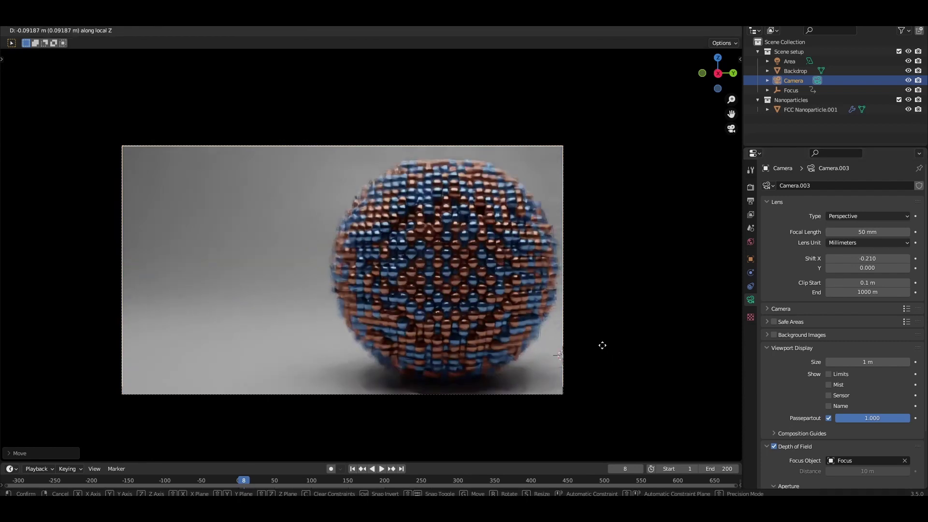
pyautogui.click(604, 355)
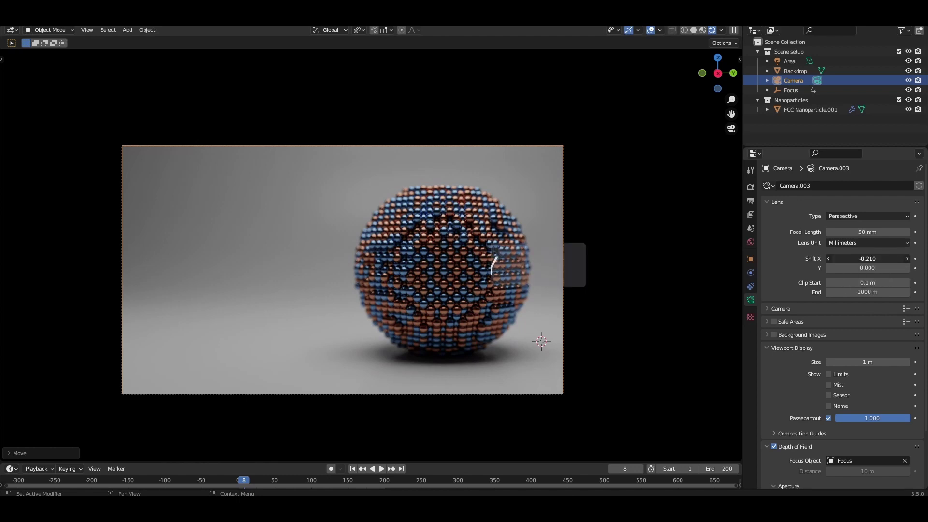
pyautogui.moveTo(856, 260)
pyautogui.mouseDown()
pyautogui.moveTo(843, 260)
pyautogui.moveTo(865, 260)
pyautogui.moveTo(857, 267)
pyautogui.mouseUp()
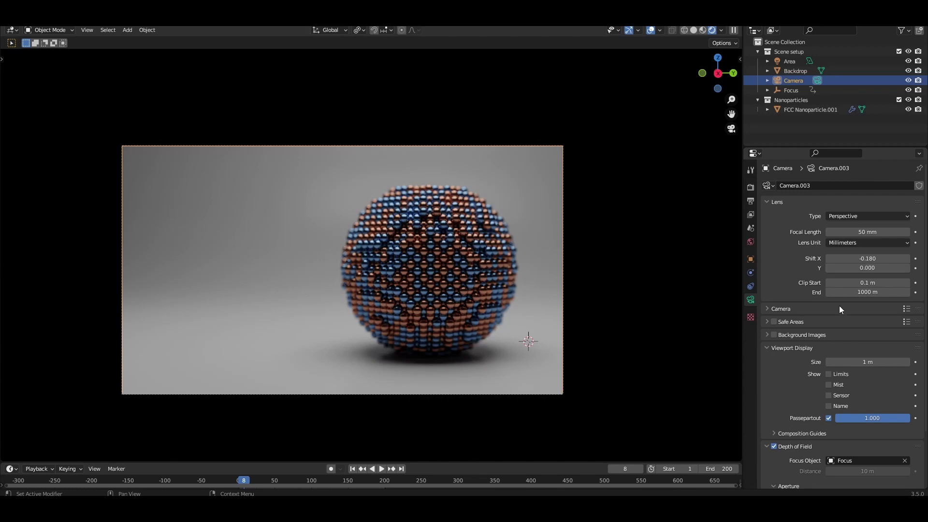
# Enable the camera's Center composition guide and reduce Shift X until the nanoparticle lies clear of the vertical centre line
pyautogui.scroll(-3, 839, 305)
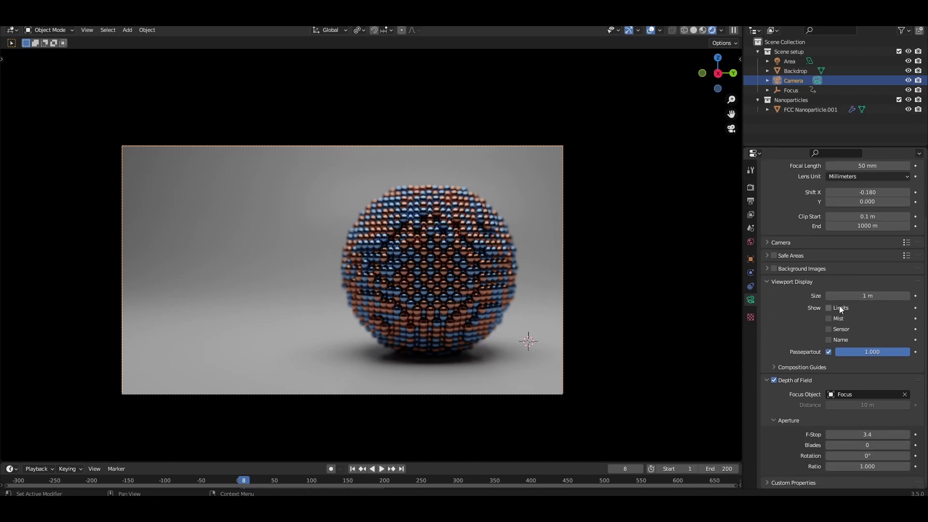
pyautogui.click(790, 368)
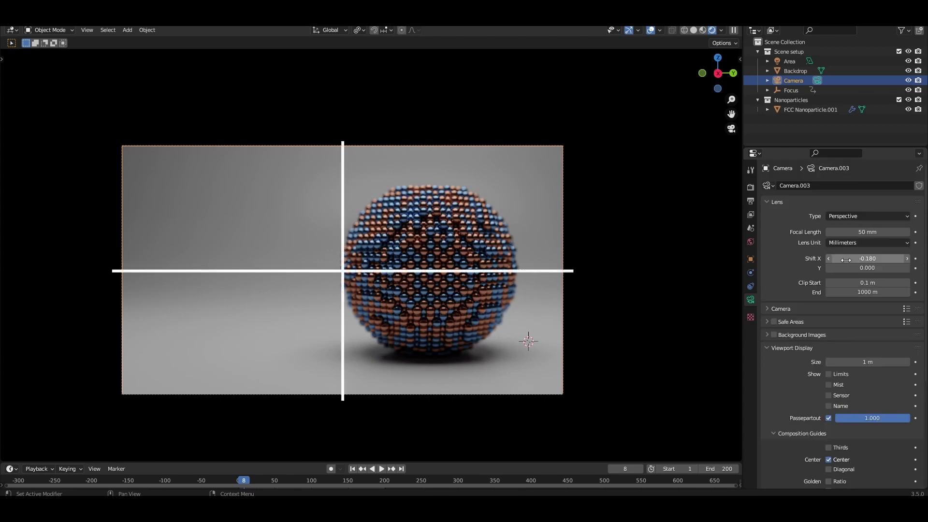
pyautogui.moveTo(846, 259); pyautogui.dragTo(826, 259)
# Duplicate the nanoparticle and place the copy behind the original and to its left, moving it along the global axes
pyautogui.click(450, 270)
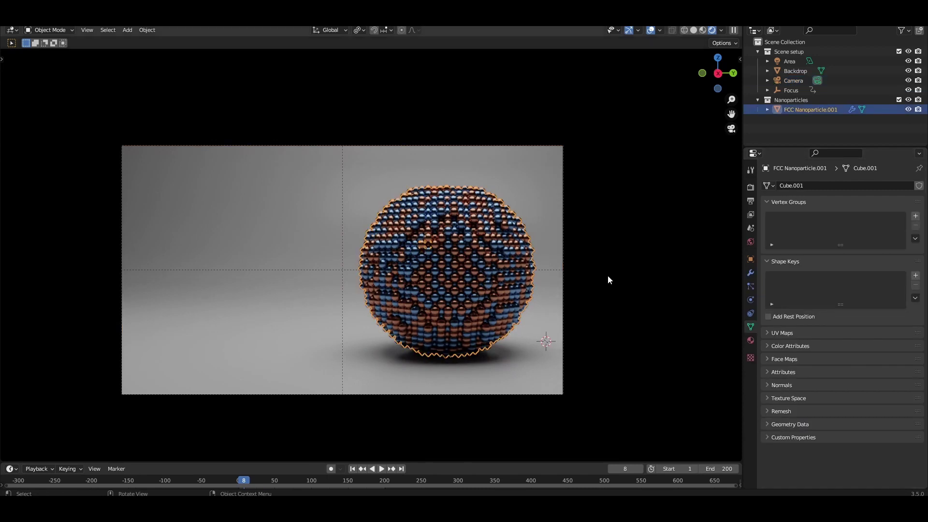
pyautogui.hotkey('shift', 'd')
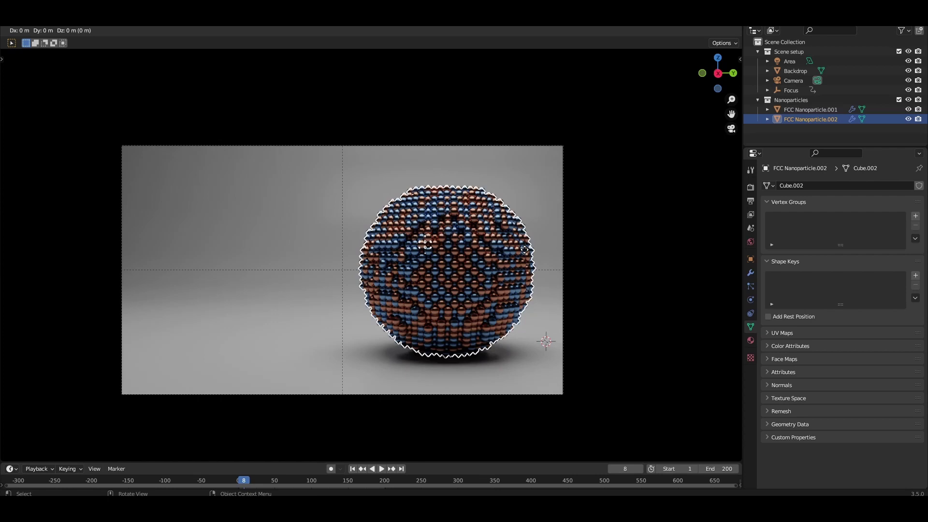
pyautogui.press('x')
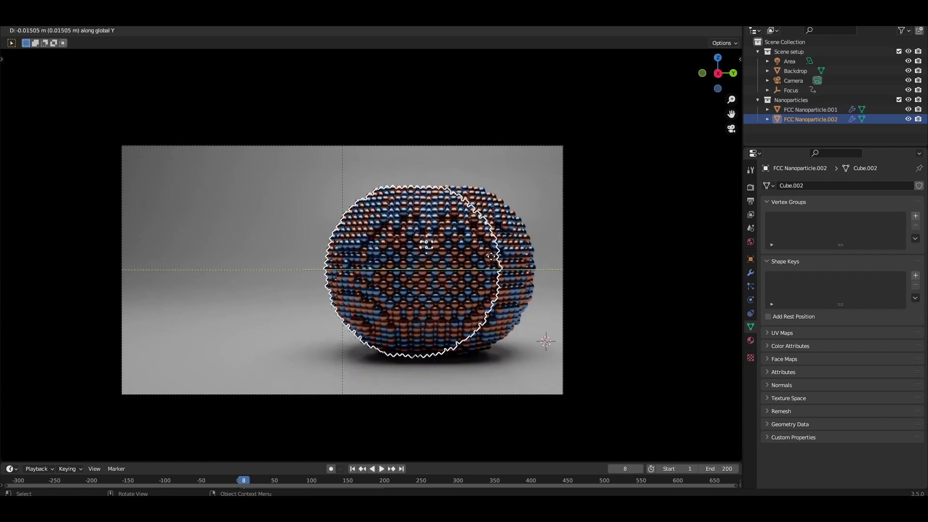
pyautogui.click(500, 266)
pyautogui.press('g')
pyautogui.press('x')
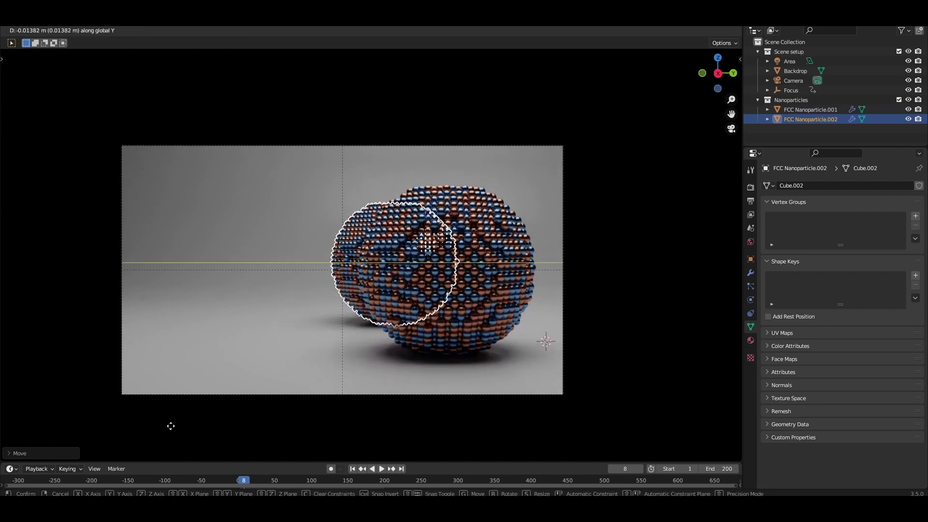
pyautogui.click(145, 437)
# Duplicate the rear nanoparticle and move the new copy along global X and Y so it stands behind the front particle on its right
pyautogui.hotkey('shift', 'd')
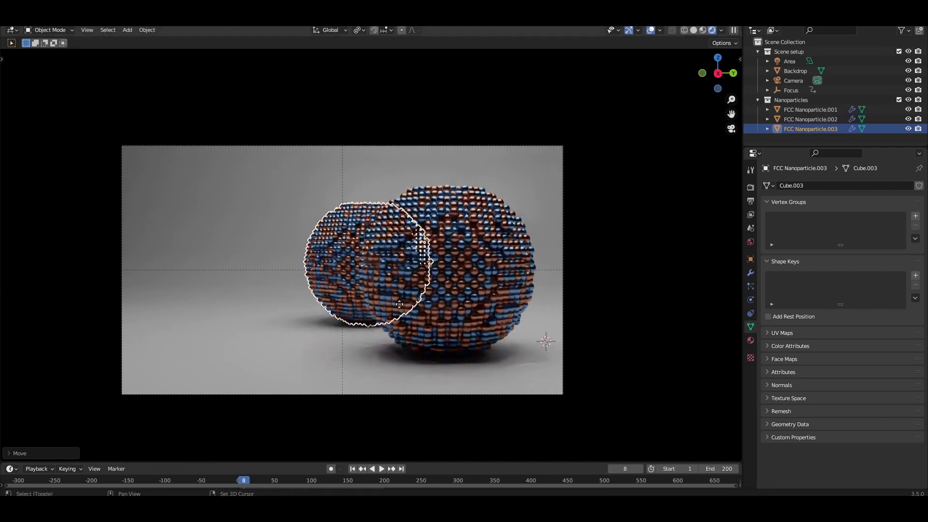
pyautogui.press('x')
pyautogui.click(364, 172)
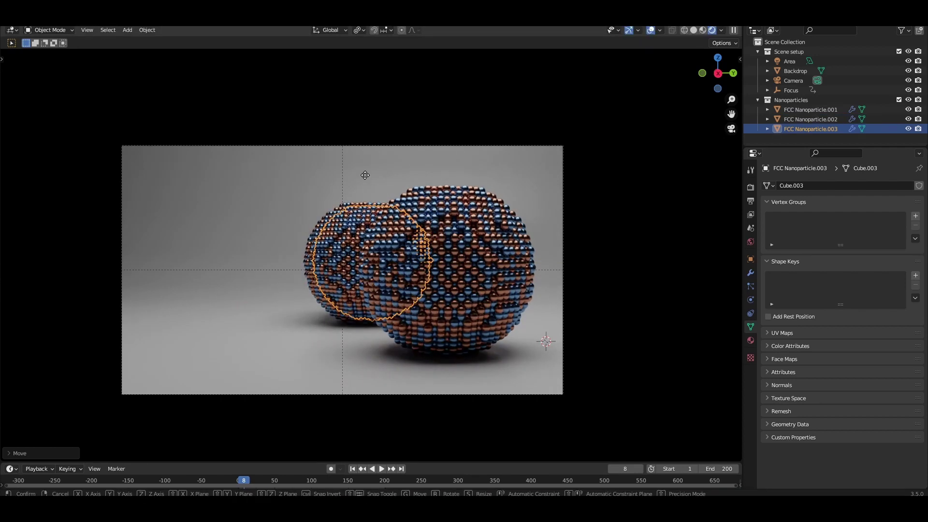
pyautogui.press('g')
pyautogui.press('y')
pyautogui.click(629, 436)
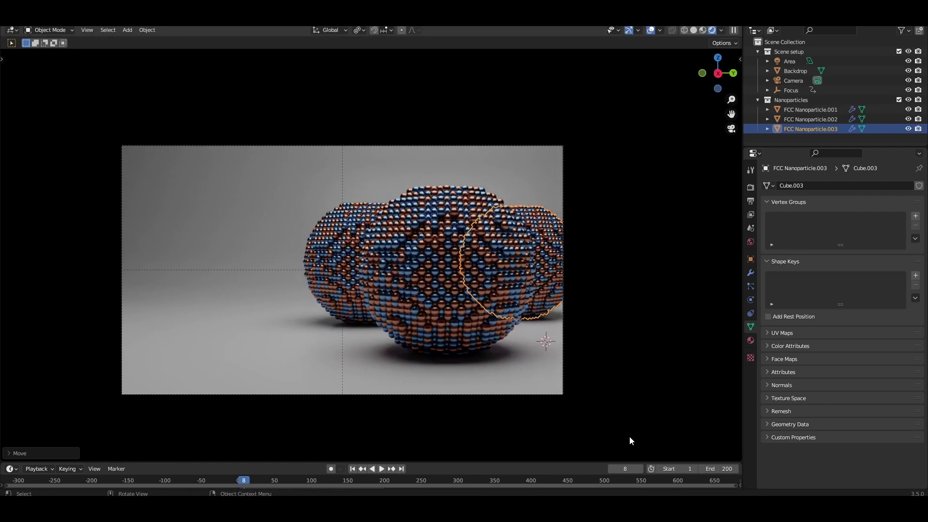
pyautogui.click(598, 346)
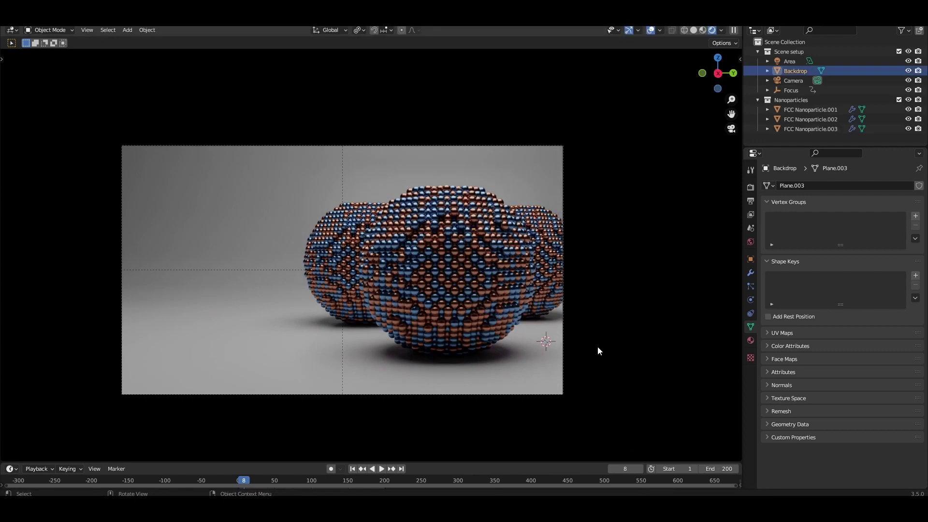
# Rotate the front nanoparticle freely with trackball rotation to give it a tilted orientation
pyautogui.click(467, 236)
pyautogui.press('r')
pyautogui.press('r')
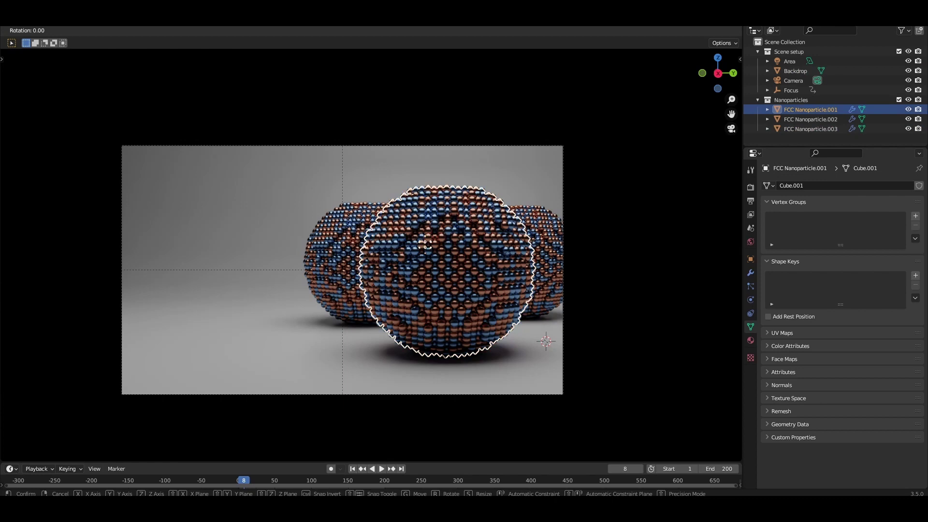
pyautogui.click(331, 245)
# Rotate the two rear nanoparticles freely with trackball rotation so each has its own orientation
pyautogui.click(333, 247)
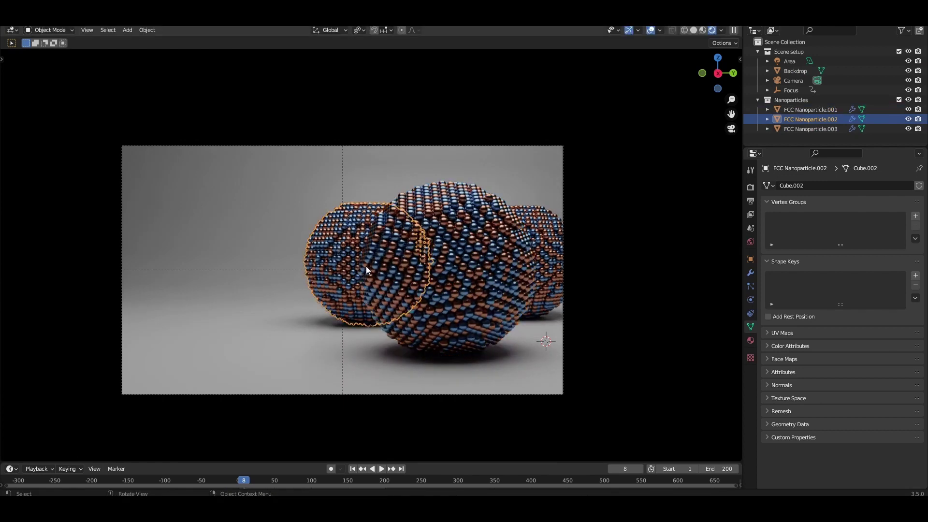
pyautogui.press('r')
pyautogui.press('r')
pyautogui.click(384, 258)
pyautogui.click(544, 227)
pyautogui.press('r')
pyautogui.press('r')
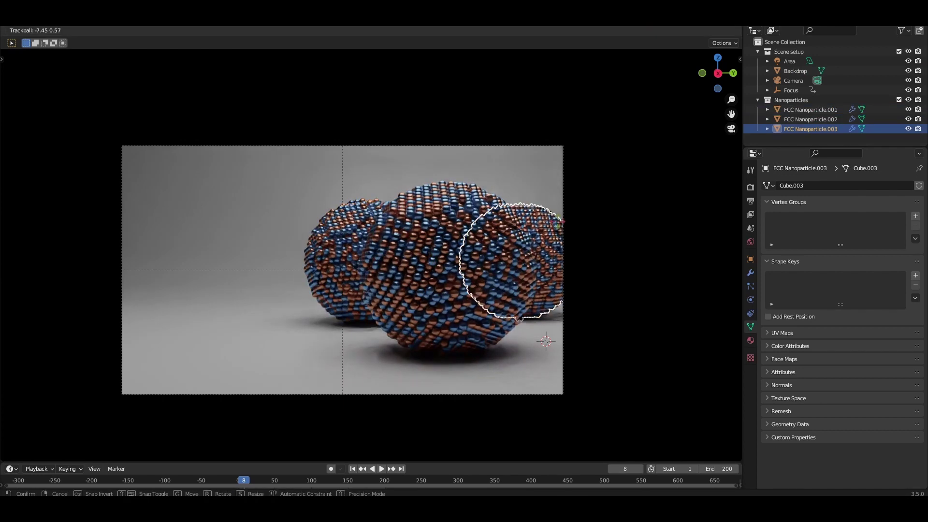
pyautogui.click(547, 194)
pyautogui.click(664, 399)
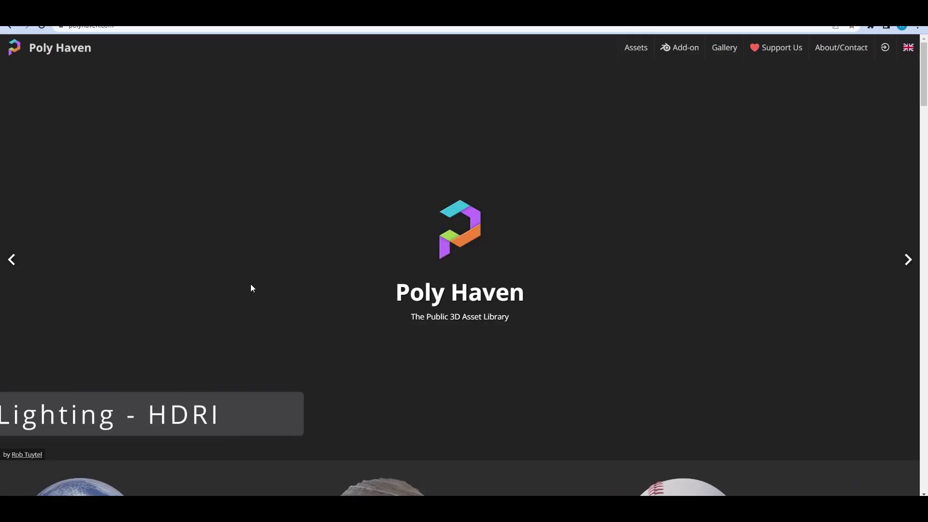
# Switch to Poly Haven, search its HDRIs for Brown Photostudio and open the white studio HDRI with black ceiling beams
pyautogui.scroll(-3, 313, 302)
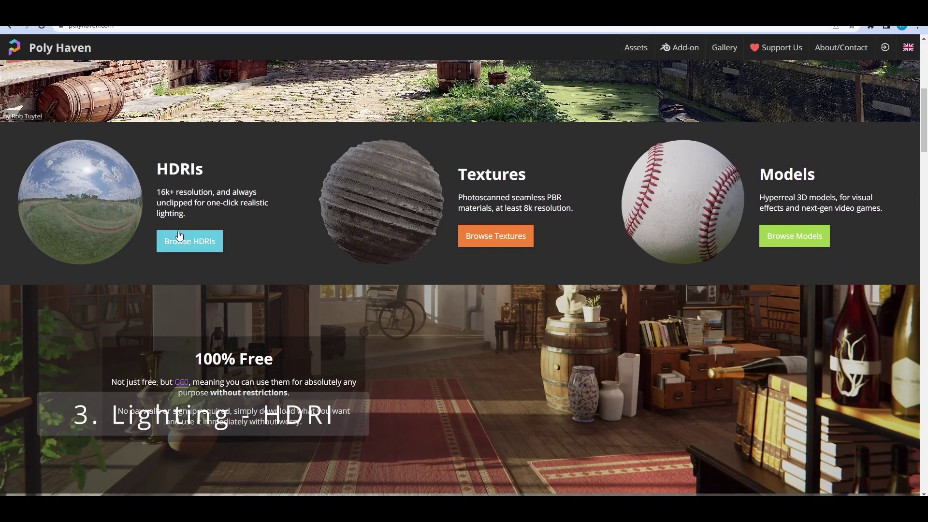
pyautogui.click(55, 199)
pyautogui.click(788, 77)
pyautogui.write('BrownPh')
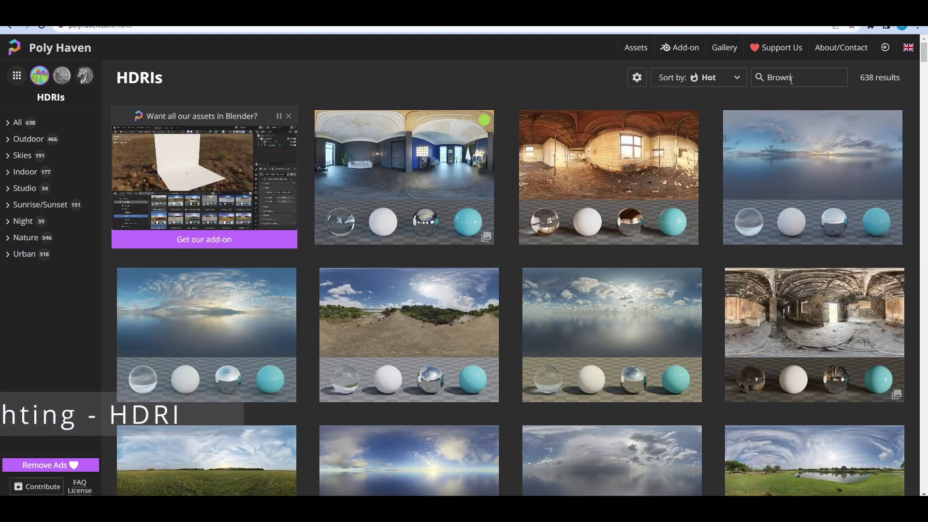
pyautogui.write('otostudio')
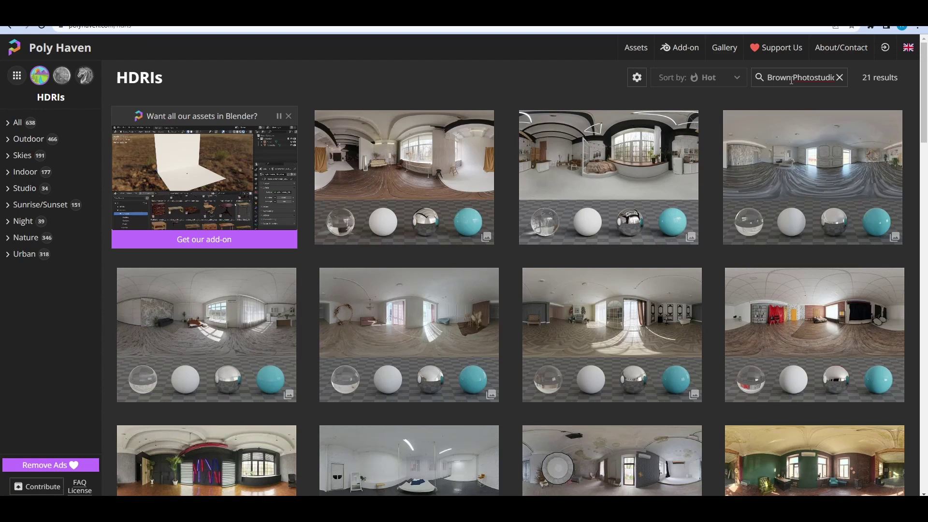
pyautogui.click(609, 178)
pyautogui.click(851, 79)
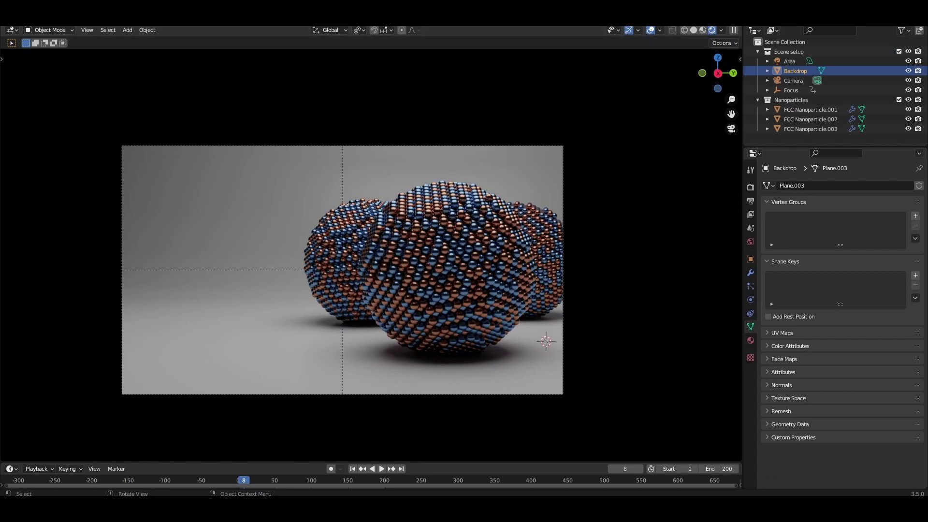
# Open the World node tree in the Shader Editor and add an Environment Texture with mapping nodes to the Background node
pyautogui.click(11, 30)
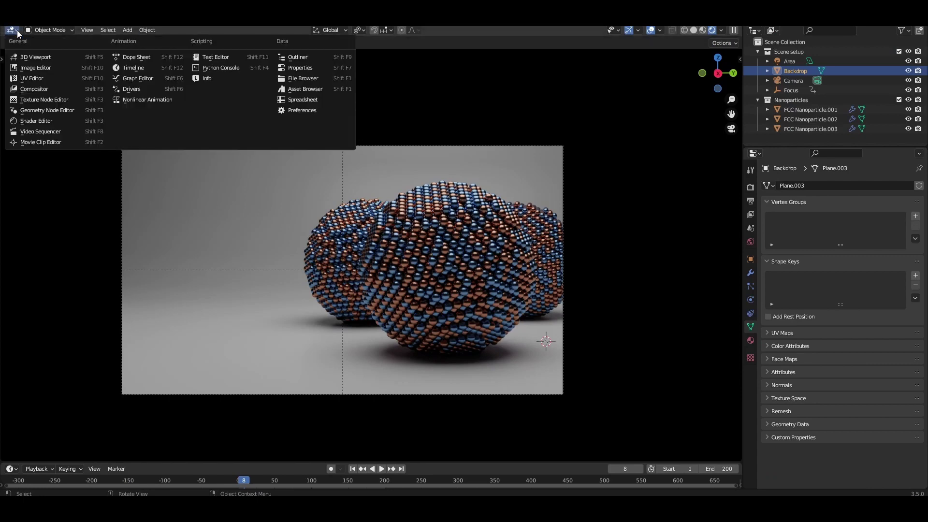
pyautogui.click(47, 122)
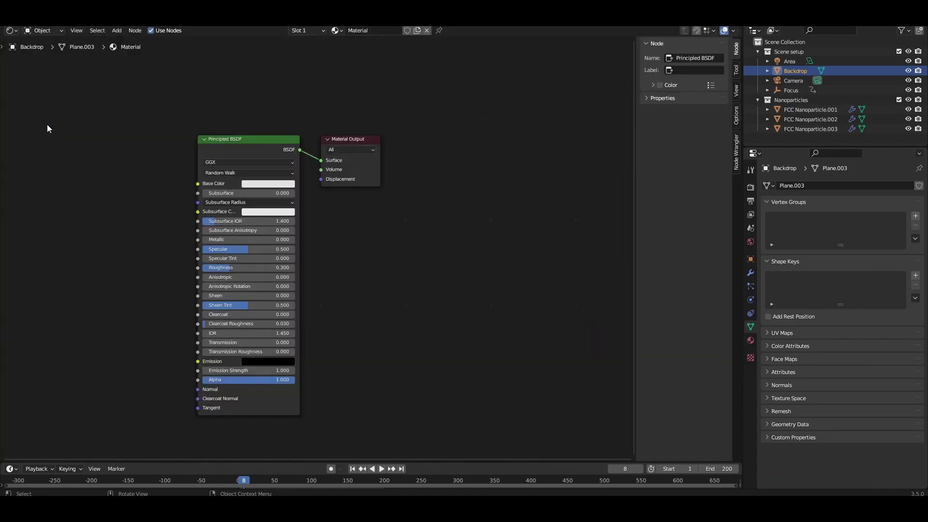
pyautogui.click(38, 30)
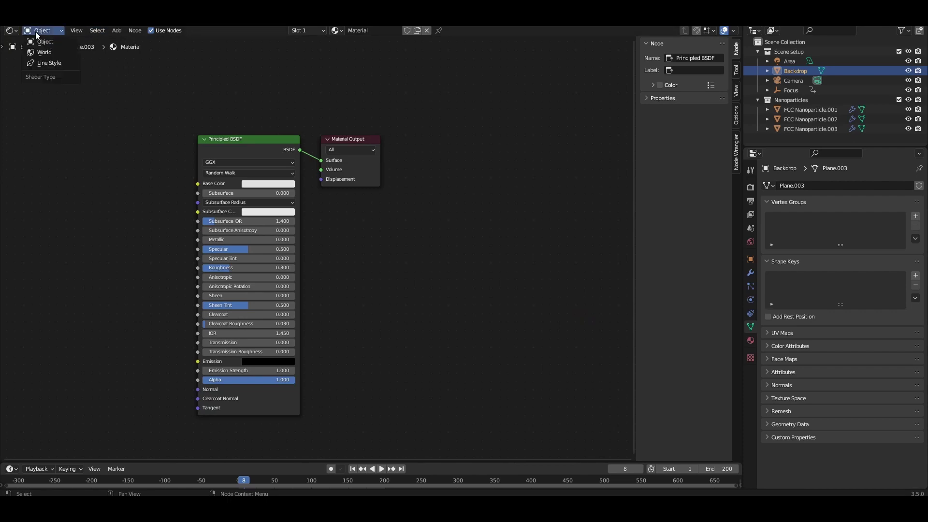
pyautogui.click(51, 52)
pyautogui.click(309, 163)
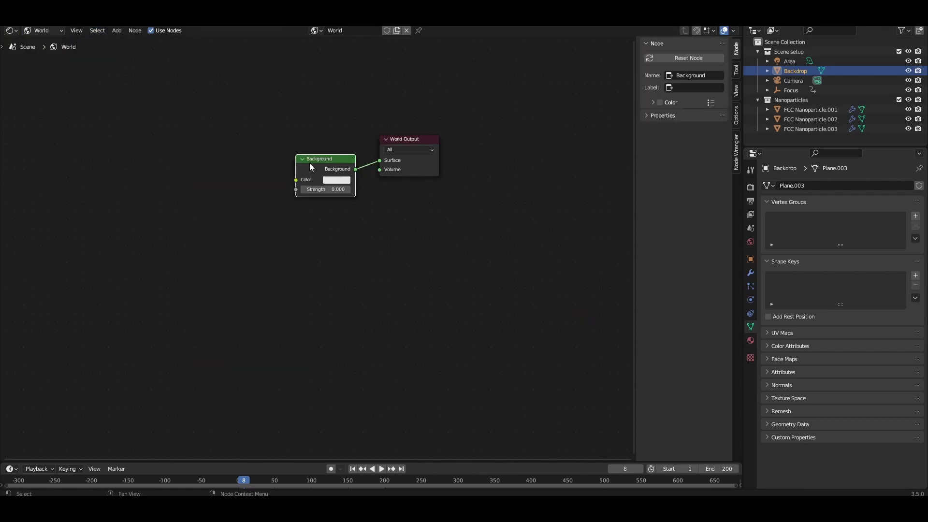
pyautogui.hotkey('ctrl', 't')
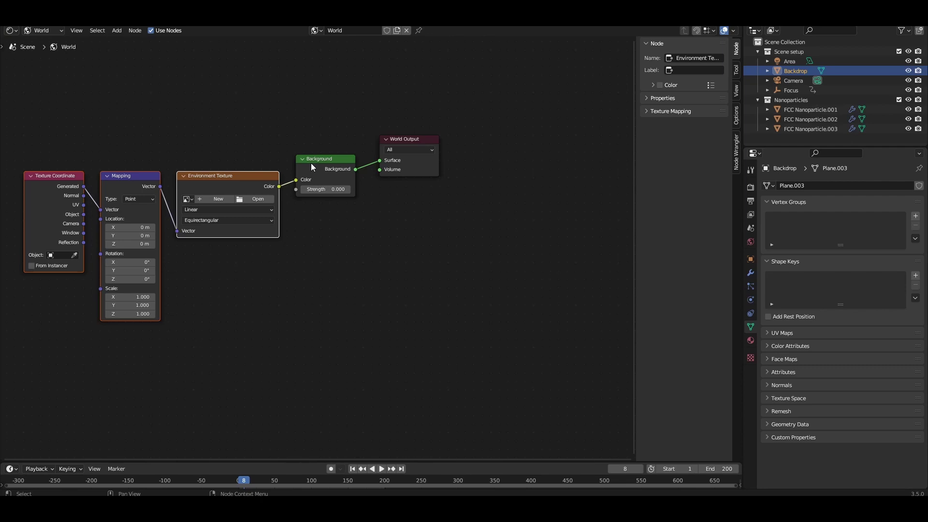
# Load brown_photostudio_02_4k.exr into the Environment Texture and set the Background strength to 0.6
pyautogui.click(256, 198)
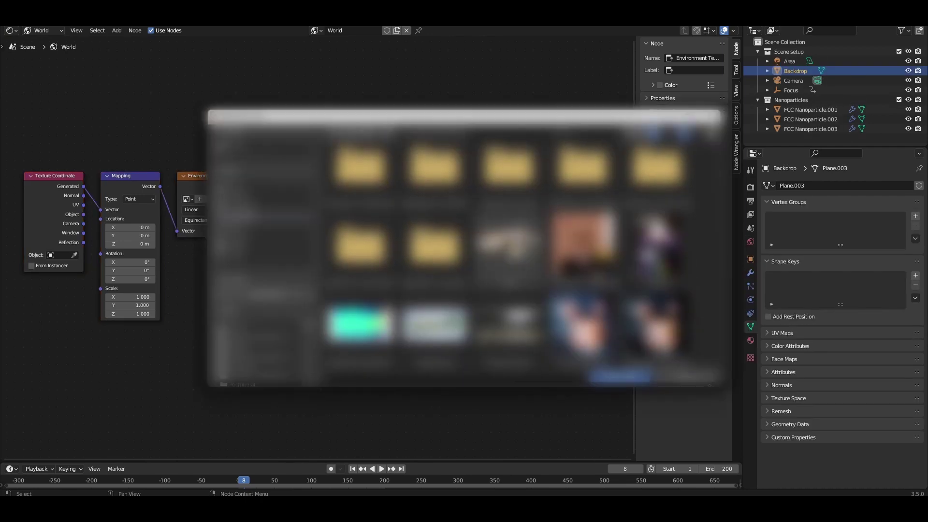
pyautogui.doubleClick(339, 197)
pyautogui.click(334, 193)
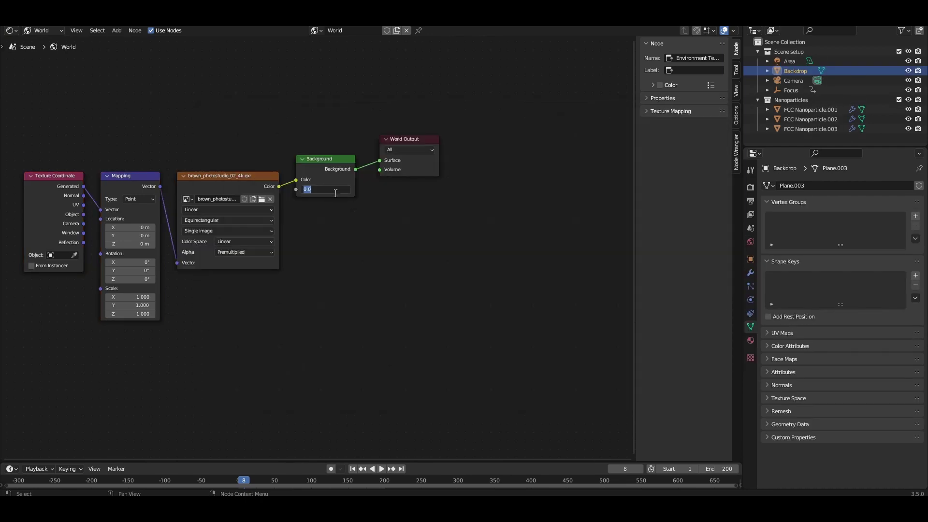
pyautogui.write('0.6')
pyautogui.press('Return')
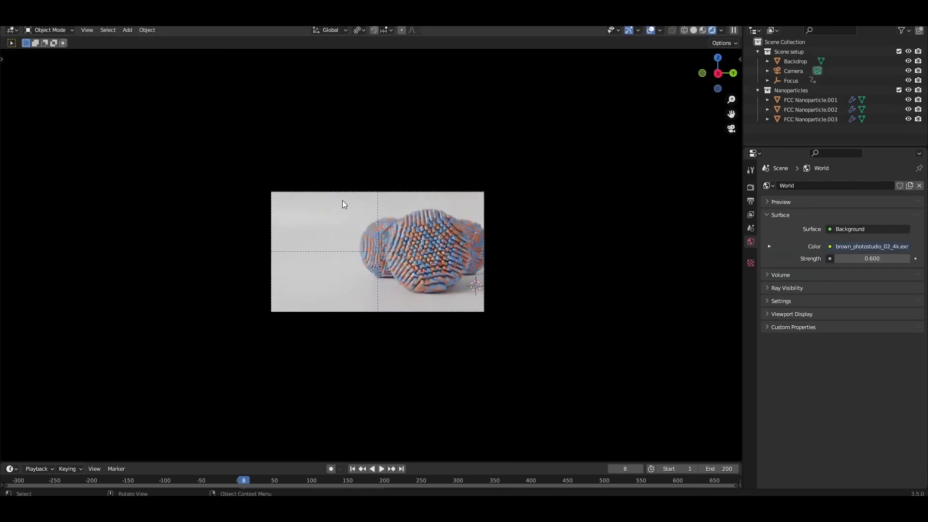
# Show the World nodes beside the camera view and set the HDRI mapping's Z rotation to 87.5°
pyautogui.press('KP_0')
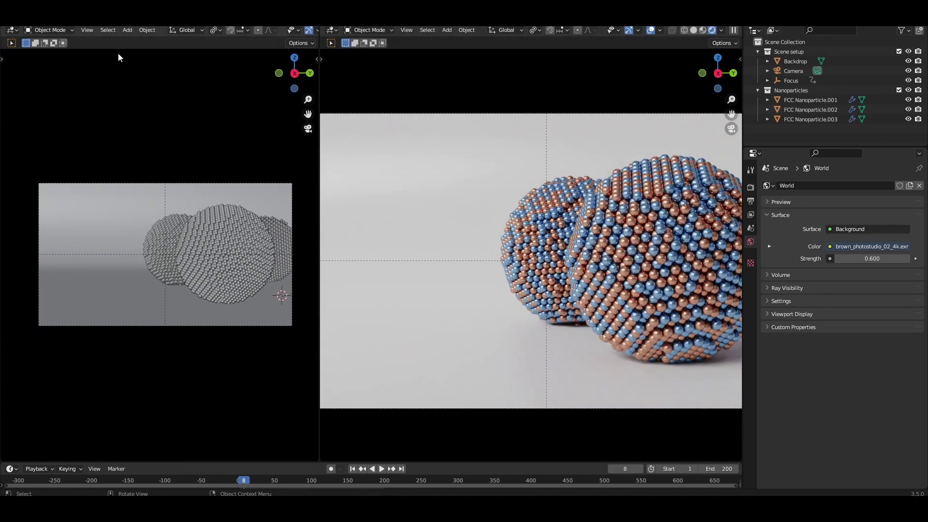
pyautogui.click(13, 30)
pyautogui.click(34, 116)
pyautogui.moveTo(113, 243); pyautogui.dragTo(210, 232, button='middle')
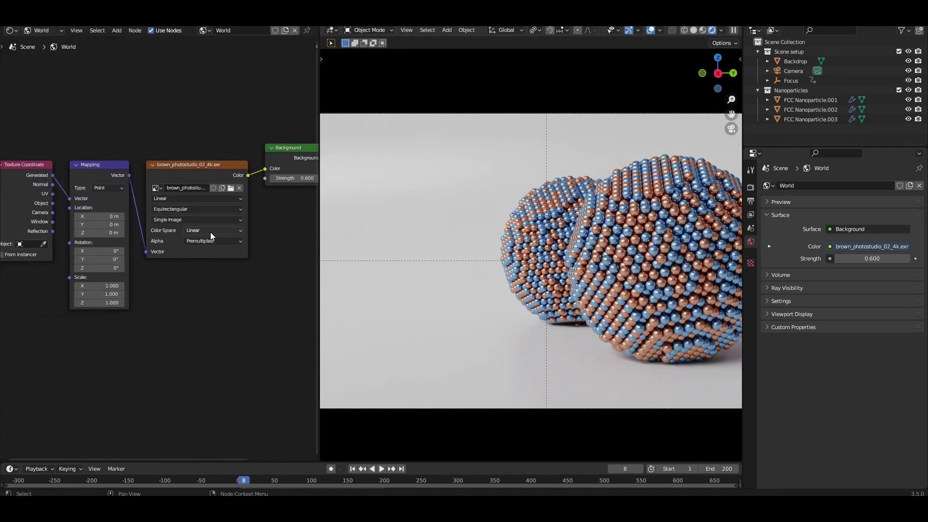
pyautogui.click(91, 271)
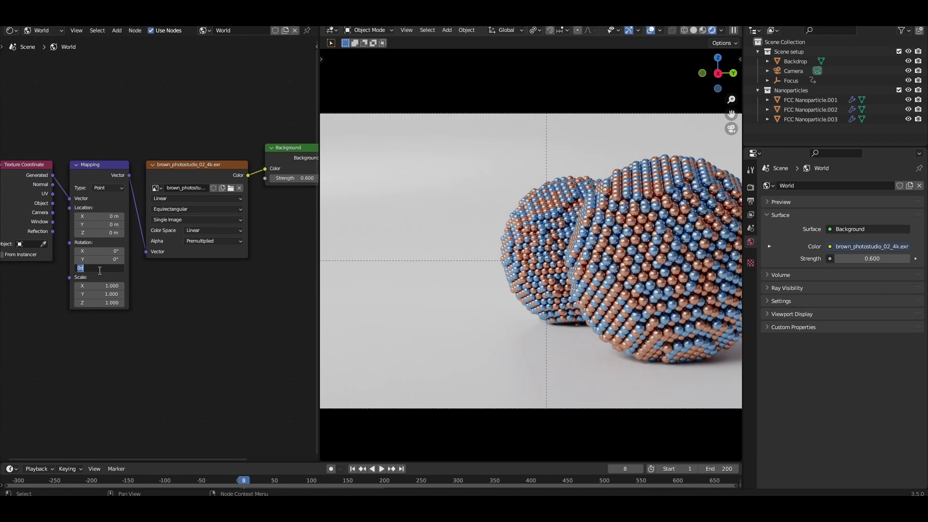
pyautogui.write('87.5')
pyautogui.press('Return')
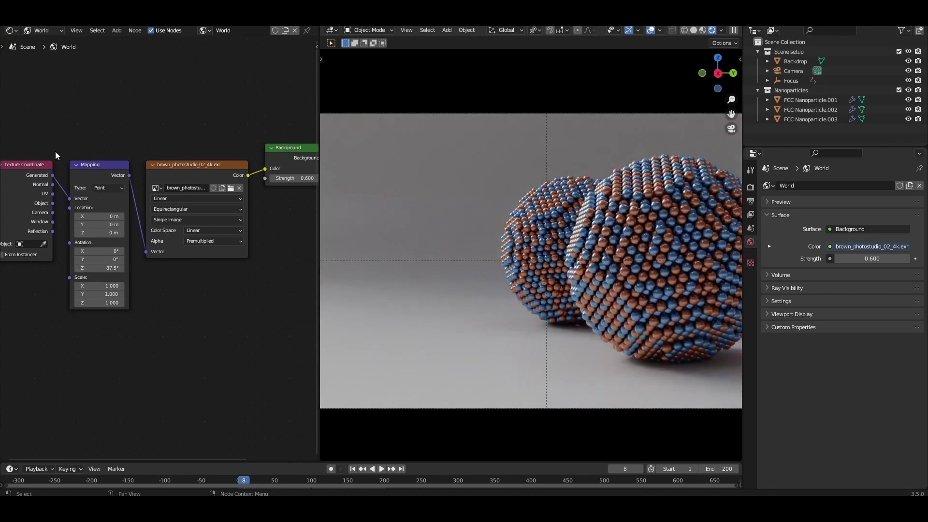
pyautogui.hotkey('ctrl', 'space')
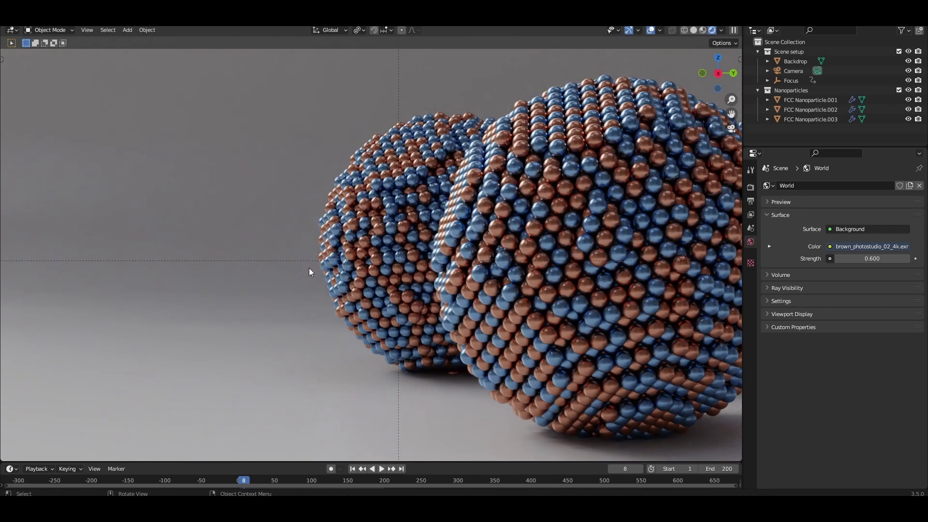
# Add an area light at the 3D cursor and scale it down to cover only part of the backdrop floor
pyautogui.press('KP_0')
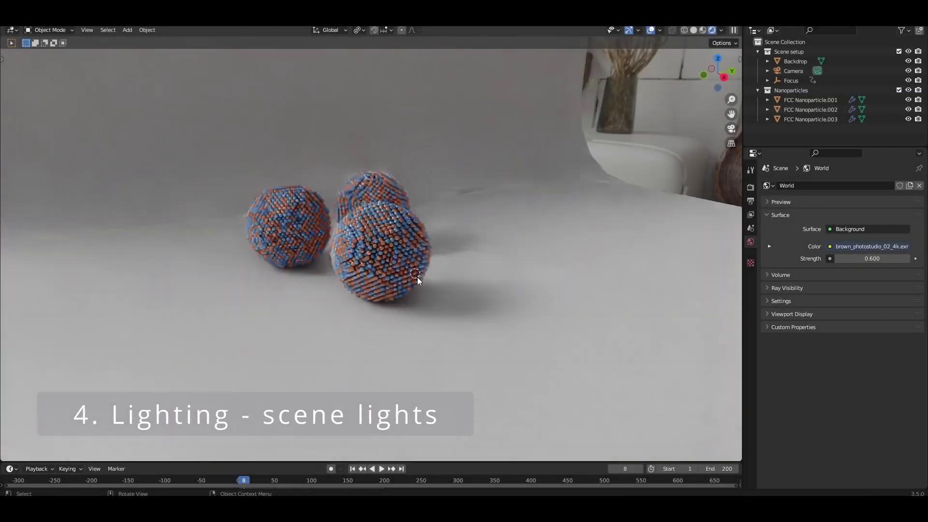
pyautogui.scroll(-6, 416, 277)
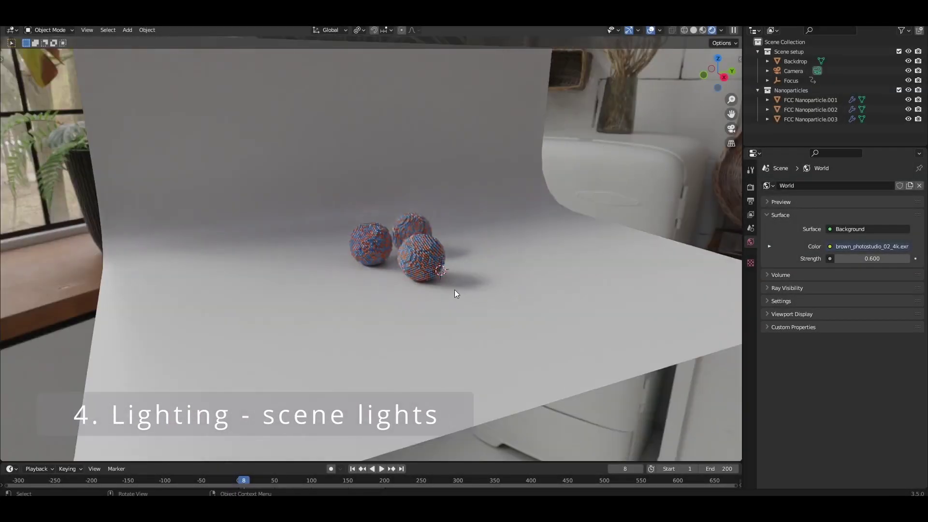
pyautogui.hotkey('shift', 'a')
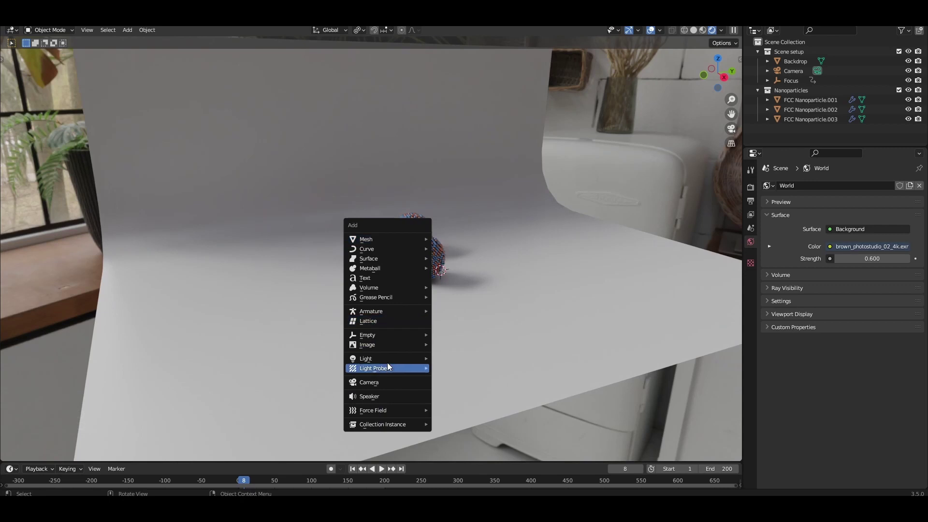
pyautogui.moveTo(387, 357)
pyautogui.click(478, 390)
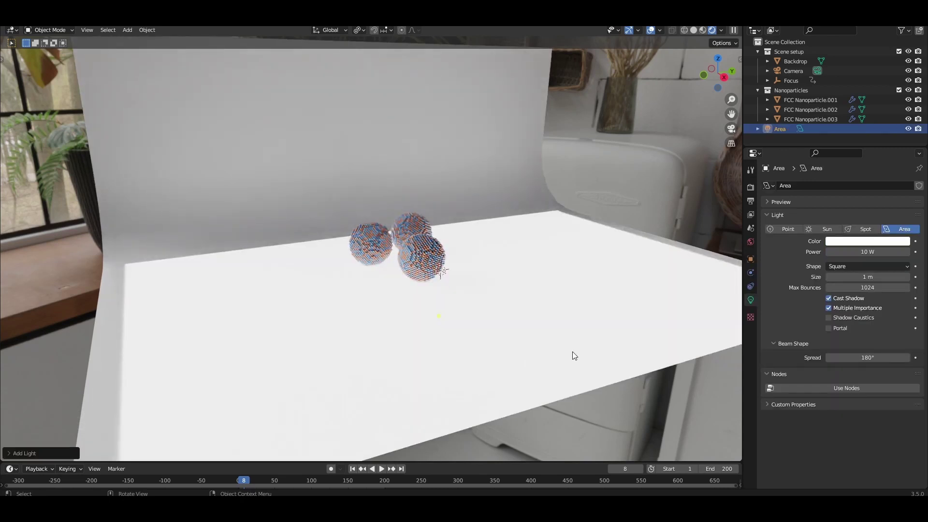
pyautogui.press('s')
pyautogui.click(485, 316)
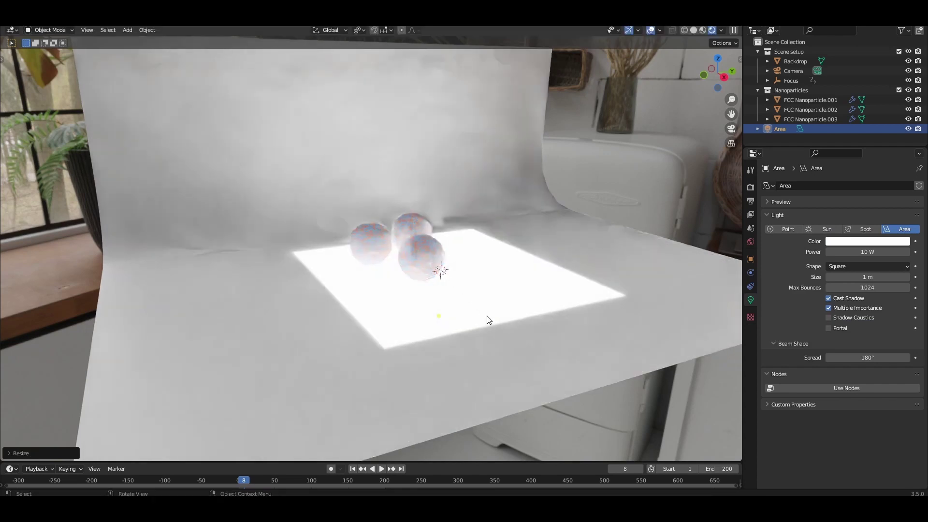
# Raise the area light along global Z and position it over the three nanoparticles along global X and Y
pyautogui.press('g')
pyautogui.press('z')
pyautogui.click(496, 157)
pyautogui.press('KP_7')
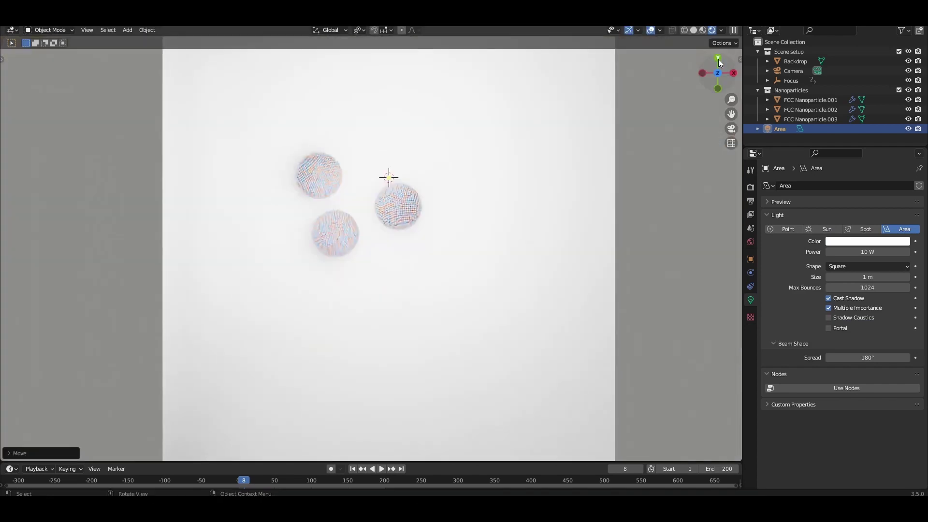
pyautogui.press('z')
pyautogui.press('g')
pyautogui.press('x')
pyautogui.click(473, 181)
pyautogui.press('g')
pyautogui.press('y')
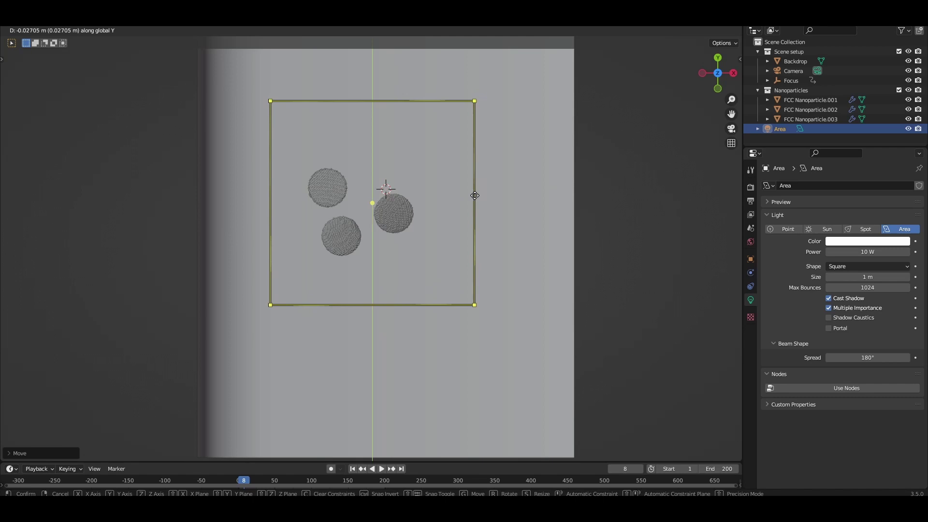
pyautogui.press('Return')
# Show the rendered camera view and set the area light's power to 2.5 W
pyautogui.press('KP_0')
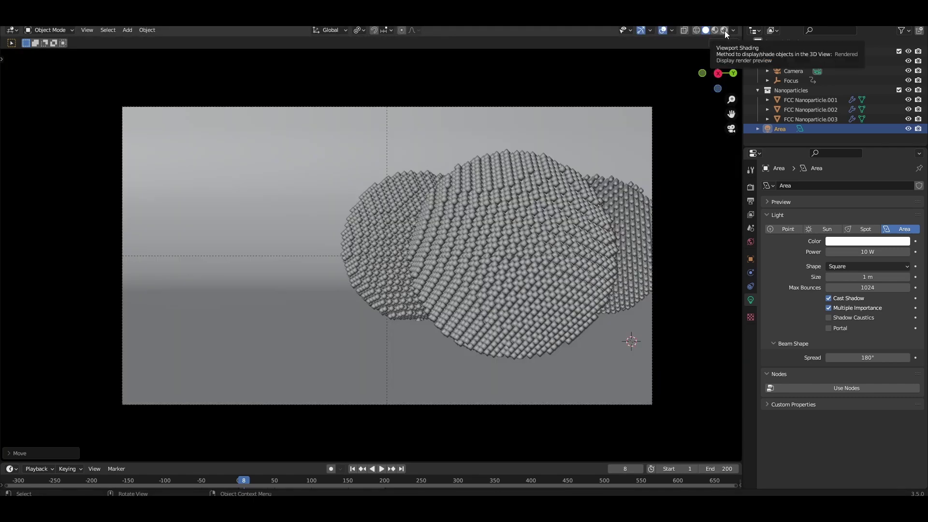
pyautogui.click(724, 31)
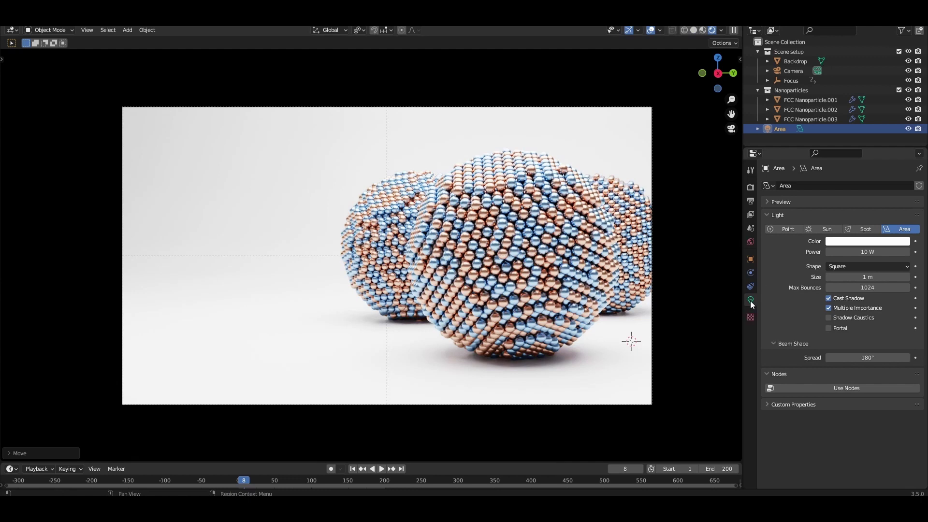
pyautogui.click(875, 252)
pyautogui.write('2')
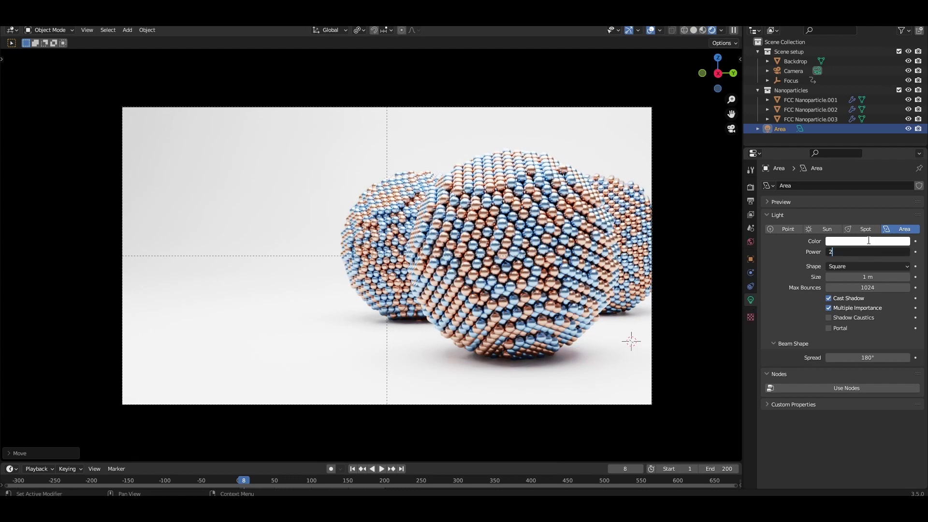
pyautogui.write('.5')
pyautogui.press('Return')
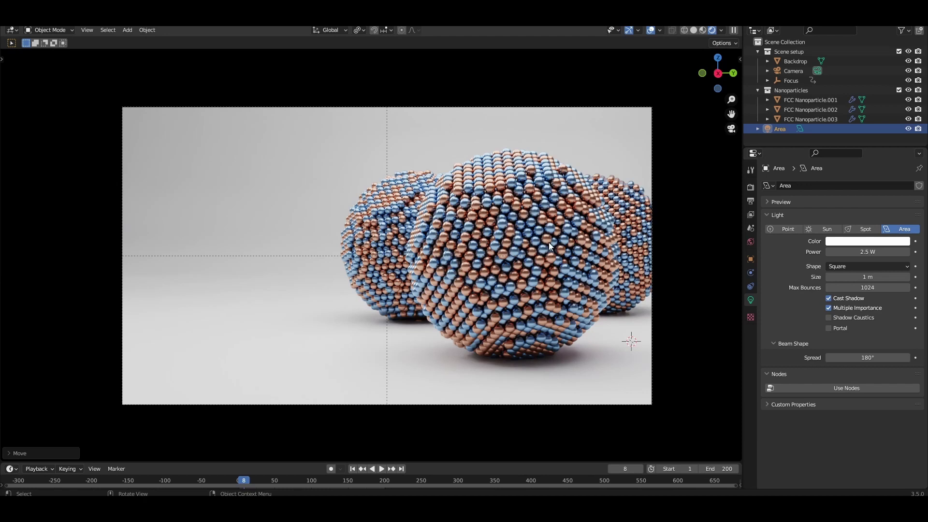
# Tint the area light a pale warm colour and fine-tune its scale in the camera view
pyautogui.press('s')
pyautogui.click(499, 231)
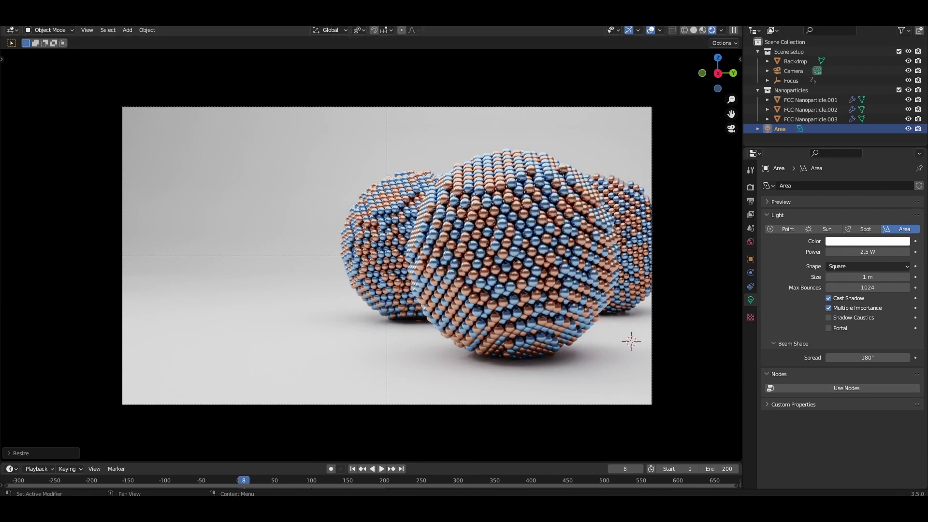
pyautogui.click(870, 242)
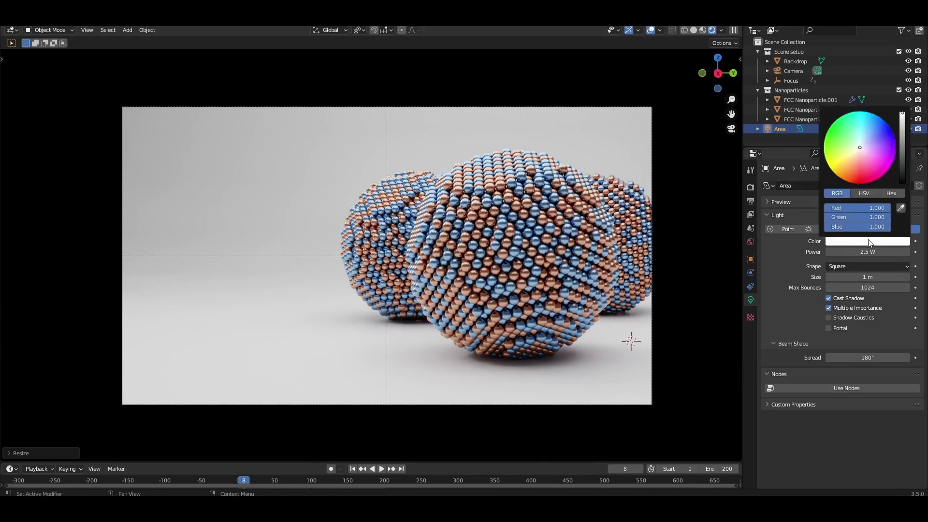
pyautogui.click(861, 150)
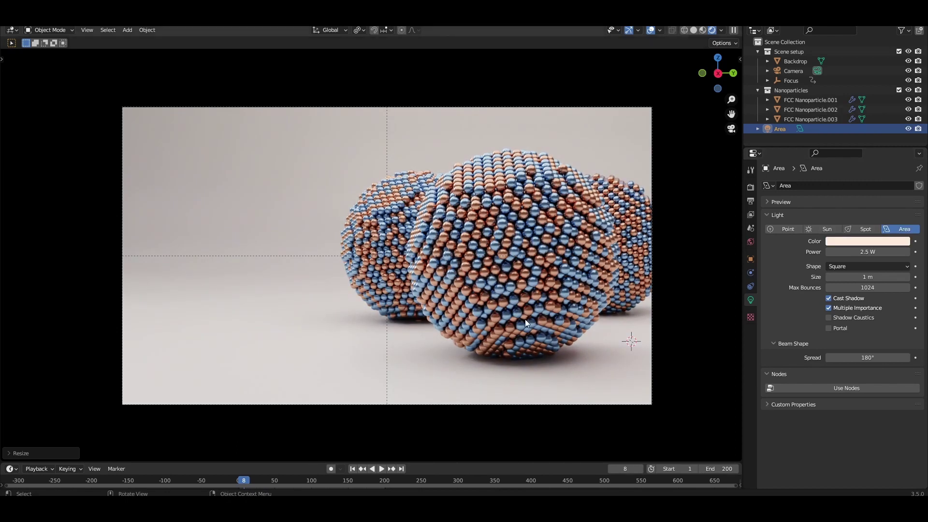
pyautogui.scroll(-1, 527, 324)
pyautogui.press('s')
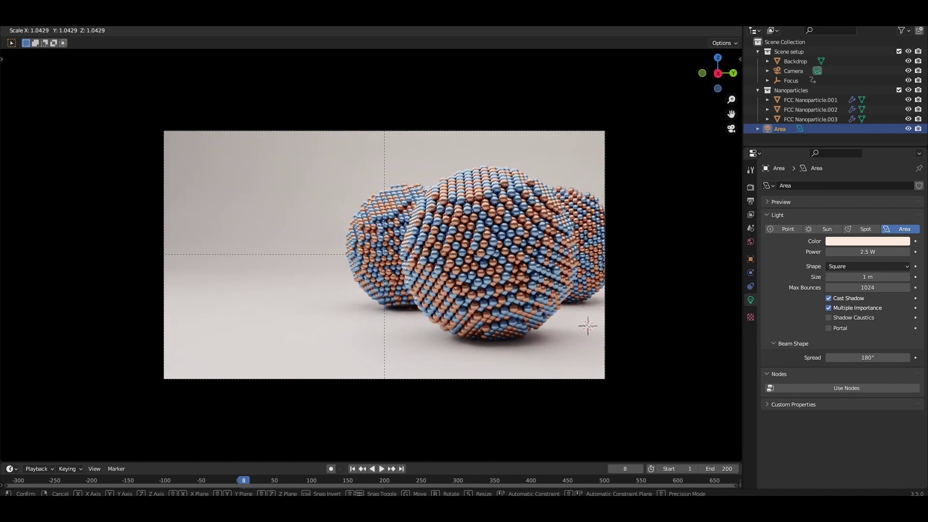
pyautogui.press('Return')
pyautogui.scroll(1, 386, 256)
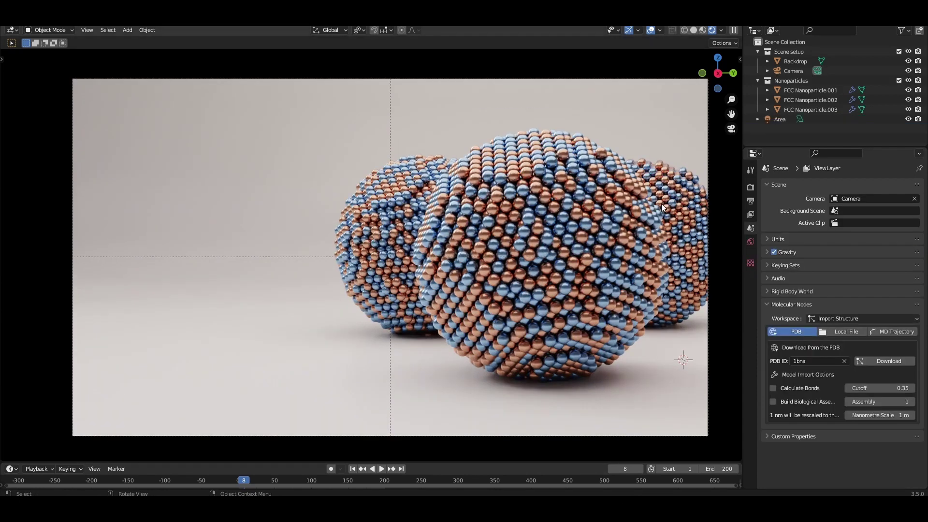
# Enable Depth of Field on the scene camera
pyautogui.click(793, 71)
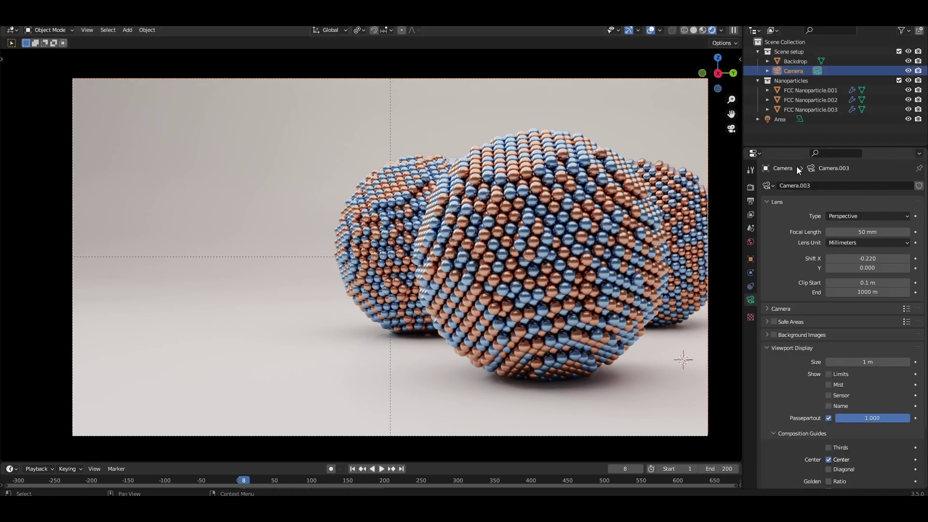
pyautogui.scroll(-4, 792, 353)
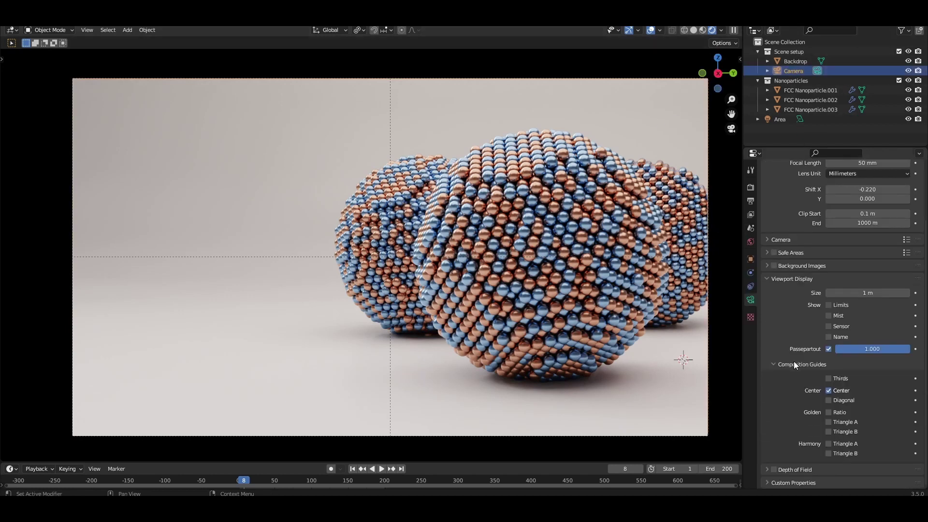
pyautogui.click(774, 470)
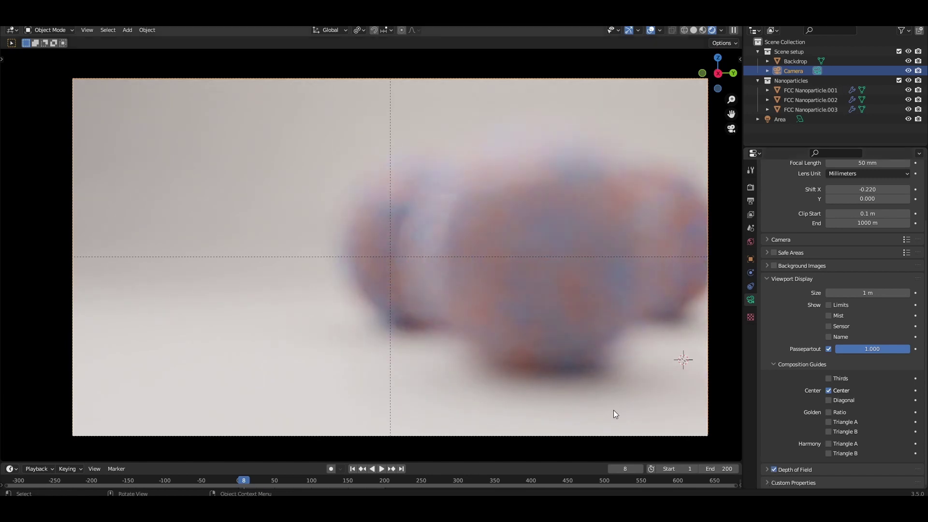
# Add a Plain Axes empty to the scene and rename it Focus
pyautogui.press('KP_0')
pyautogui.hotkey('shift', 'a')
pyautogui.moveTo(411, 234)
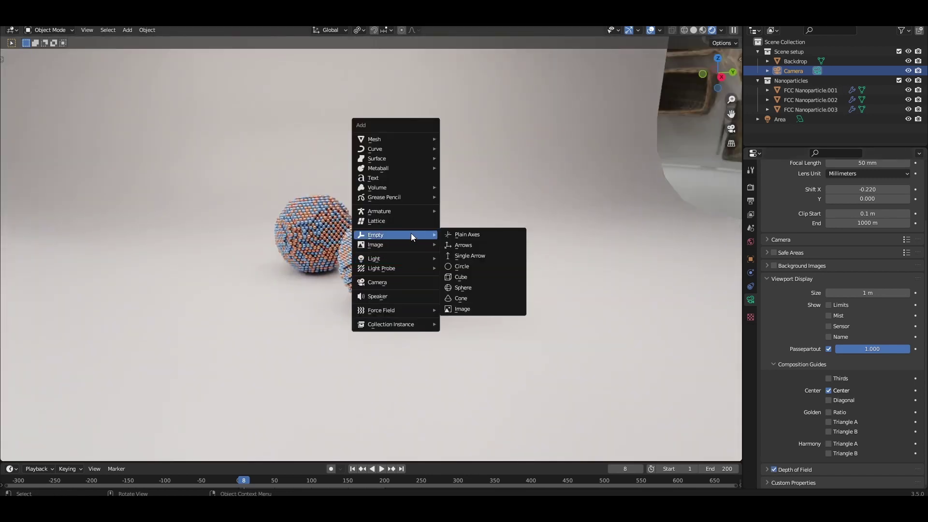
pyautogui.click(464, 234)
pyautogui.doubleClick(793, 129)
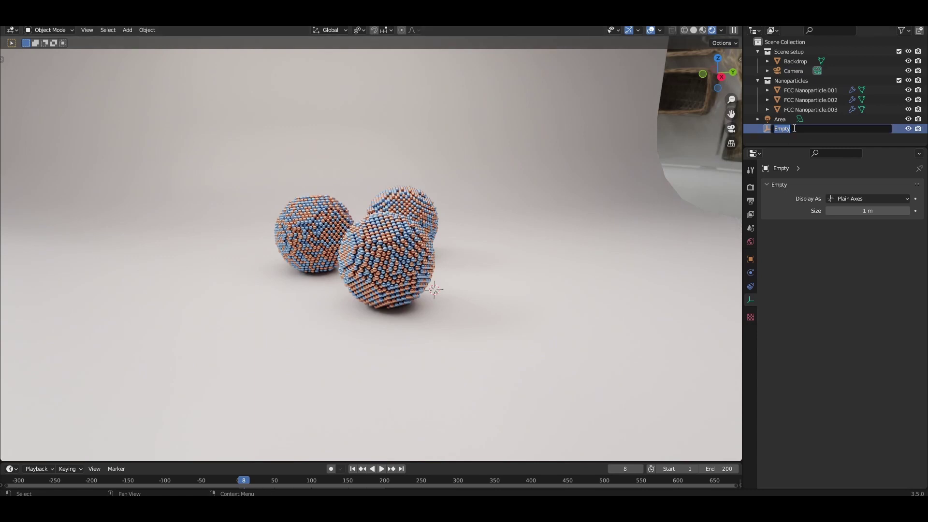
pyautogui.write('Focus')
pyautogui.press('Return')
# Set the Focus empty as the focus object for the camera's depth of field
pyautogui.click(793, 71)
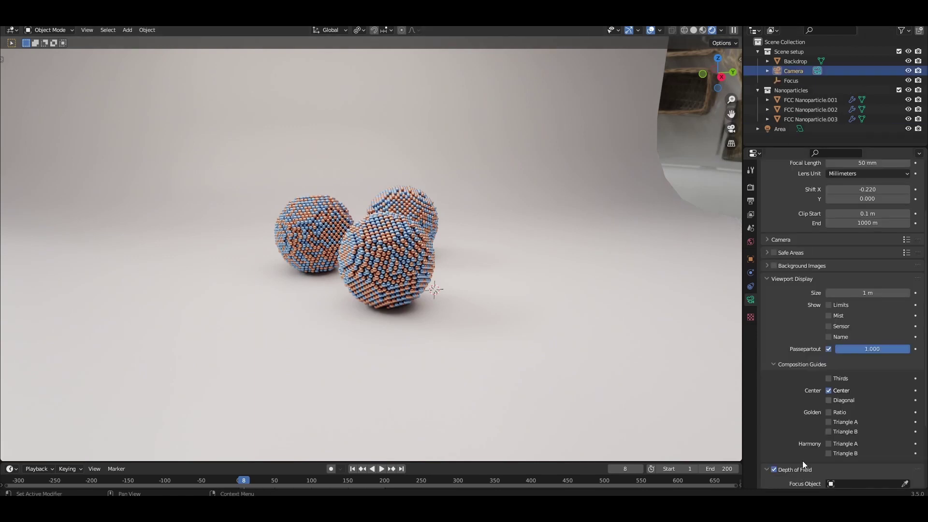
pyautogui.click(802, 460)
pyautogui.scroll(-4, 821, 426)
pyautogui.click(834, 394)
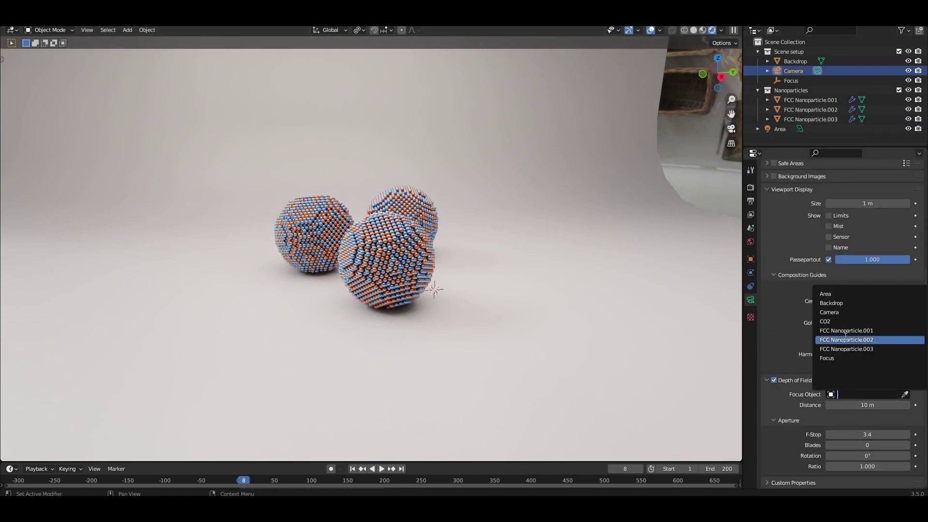
pyautogui.click(853, 358)
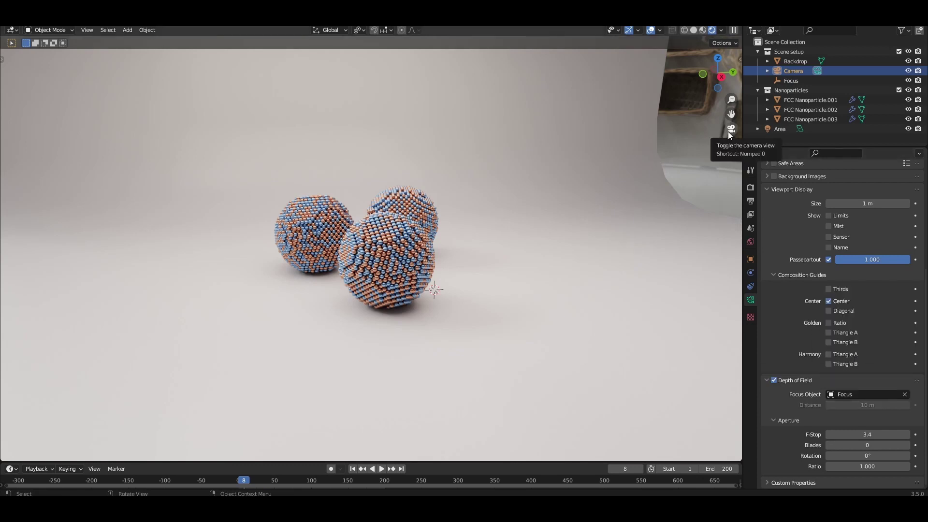
# Move the Focus empty along X to the front of the foremost nanoparticle and scale it down
pyautogui.click(791, 81)
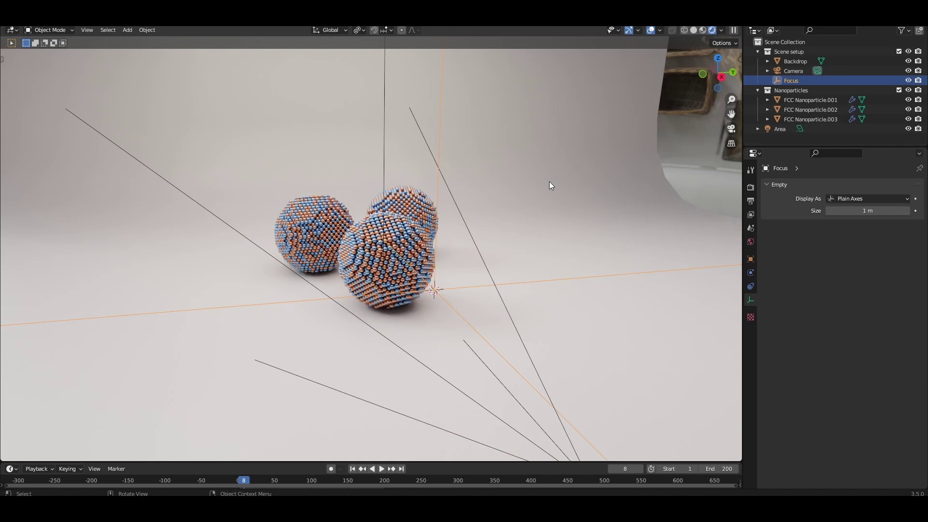
pyautogui.click(720, 58)
pyautogui.press('g')
pyautogui.press('x')
pyautogui.click(474, 242)
pyautogui.press('g')
pyautogui.press('x')
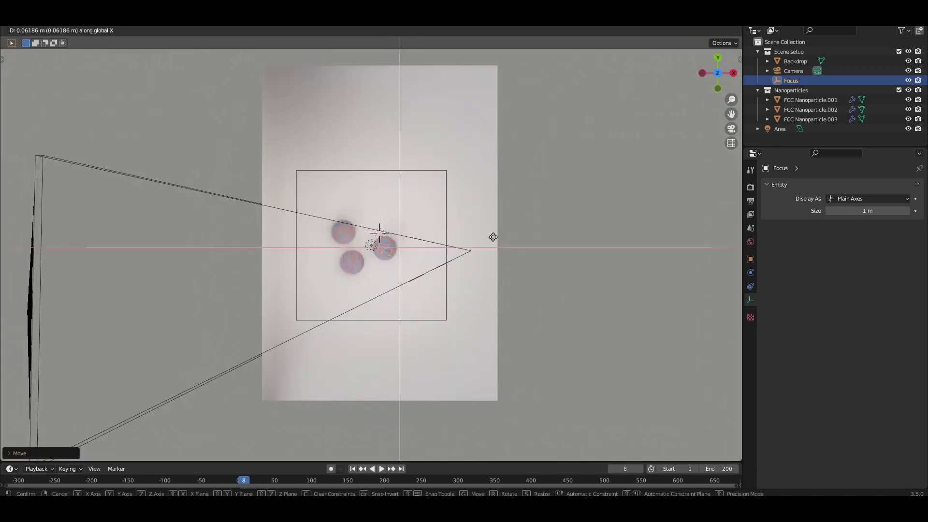
pyautogui.click(511, 253)
pyautogui.press('s')
pyautogui.click(441, 239)
# Raise the Focus empty to about the mid-height of the foremost nanoparticle
pyautogui.moveTo(442, 238); pyautogui.dragTo(402, 241, button='middle')
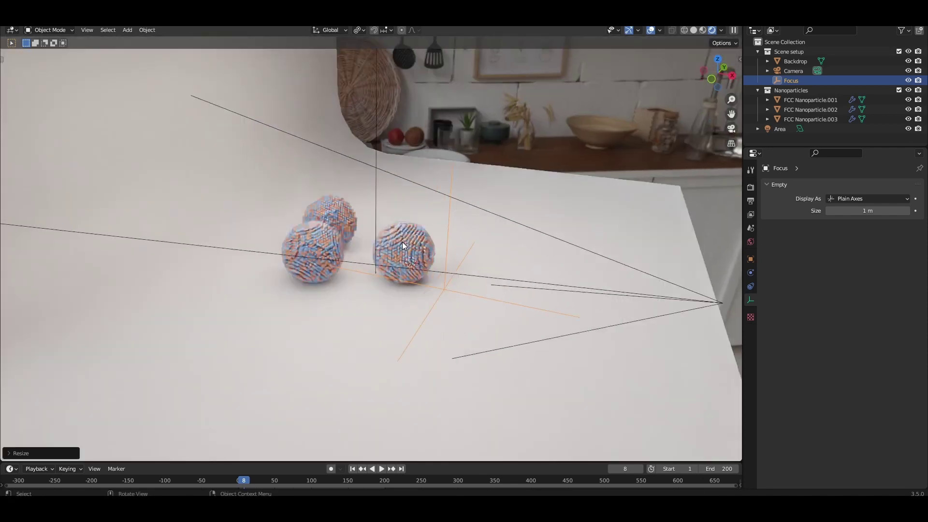
pyautogui.press('g')
pyautogui.click(478, 272)
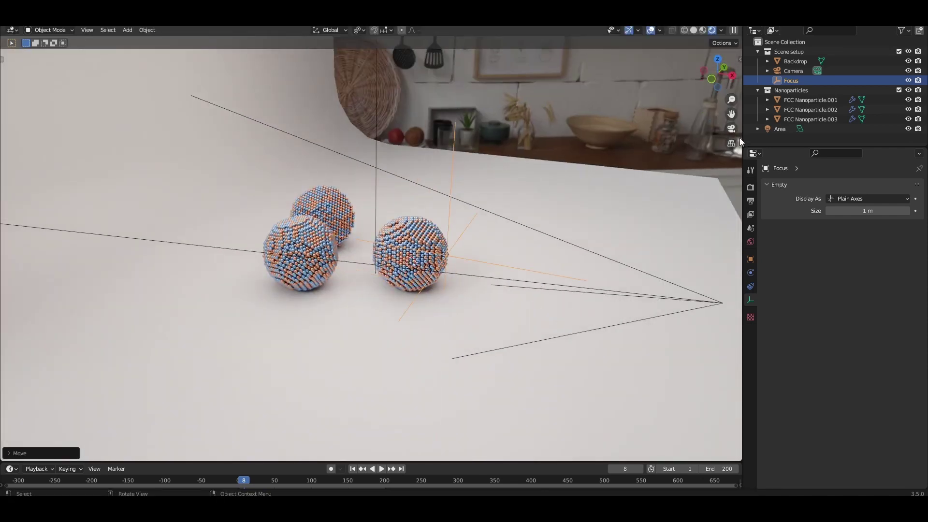
# Set the camera's depth of field F-Stop to 2.8
pyautogui.click(793, 71)
pyautogui.scroll(-5, 773, 385)
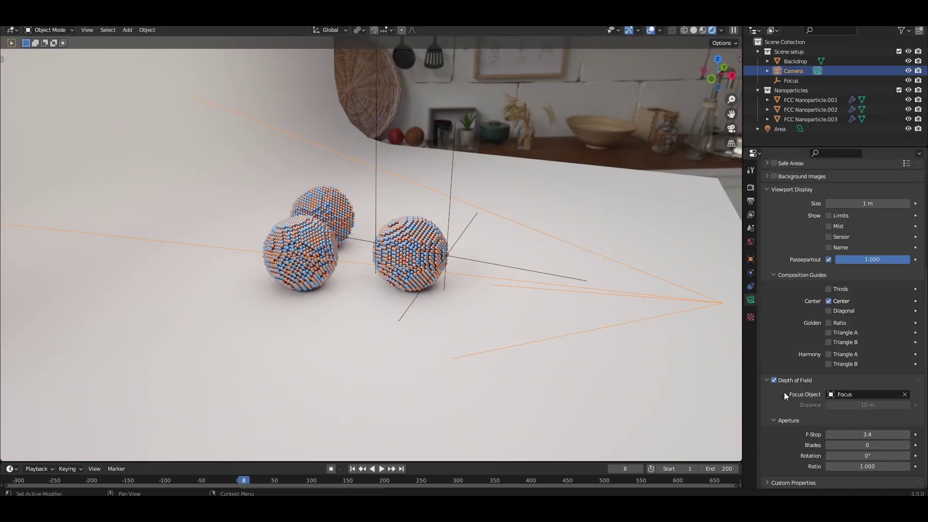
pyautogui.click(868, 435)
pyautogui.write('2.8')
pyautogui.press('Return')
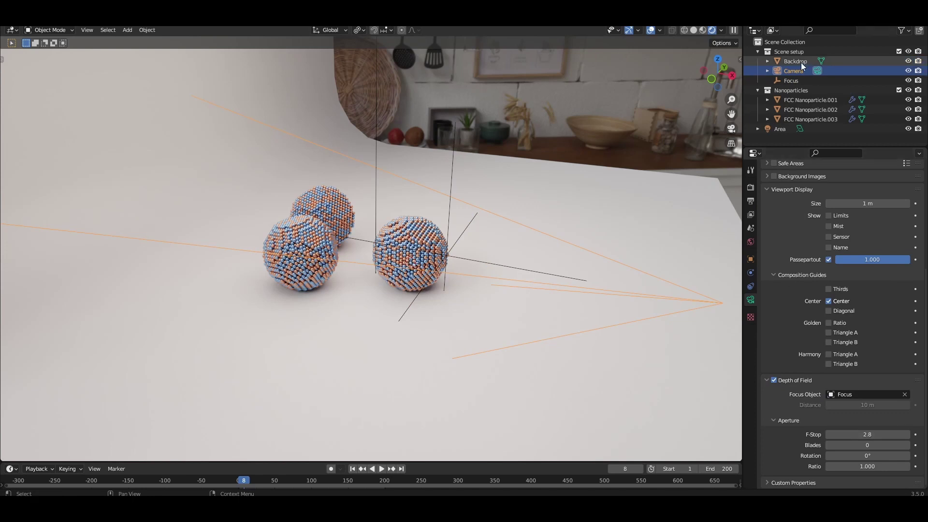
# Look through the camera and set its depth of field F-Stop to 5.0
pyautogui.click(792, 80)
pyautogui.click(731, 128)
pyautogui.hotkey('ctrl', 'z')
pyautogui.scroll(3, 800, 411)
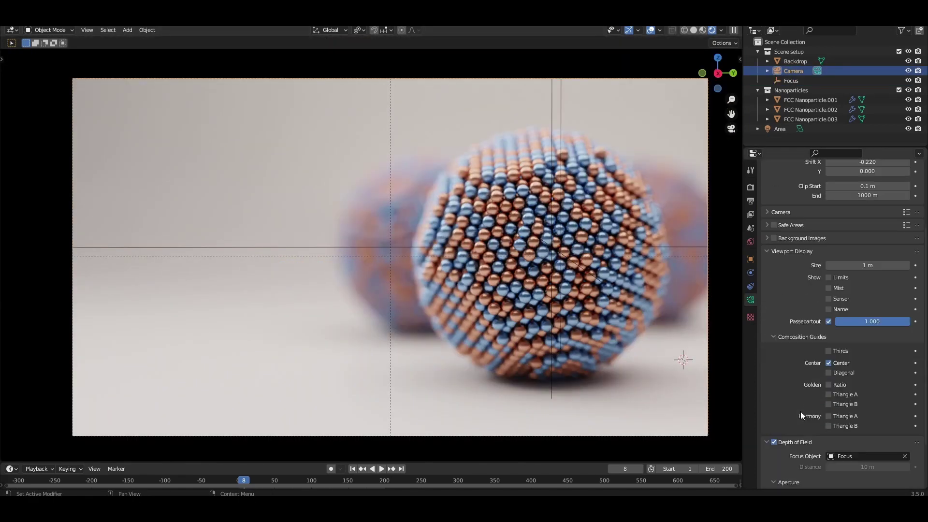
pyautogui.scroll(-3, 801, 410)
pyautogui.moveTo(868, 435)
pyautogui.mouseDown()
pyautogui.moveTo(909, 435)
pyautogui.moveTo(863, 434)
pyautogui.mouseUp()
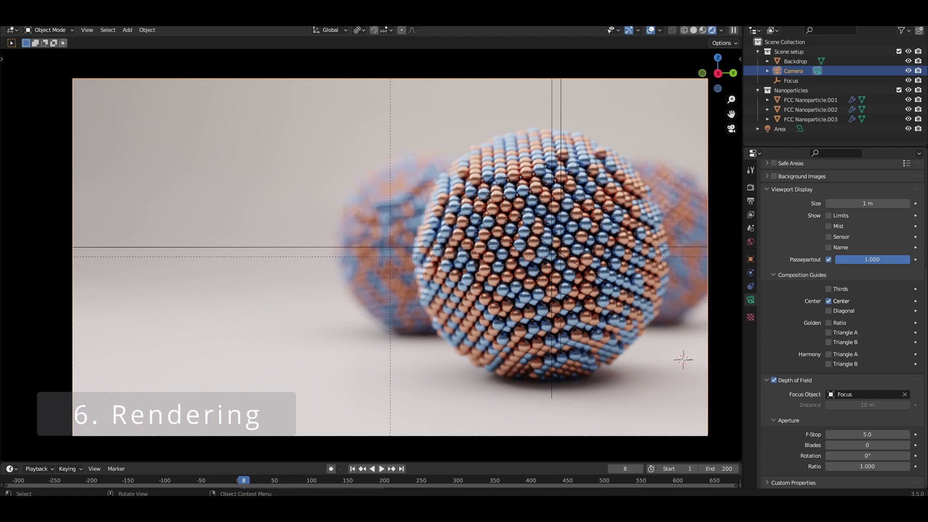
# Keep the maximum render samples at 500 with denoising enabled, and render the image
pyautogui.click(751, 188)
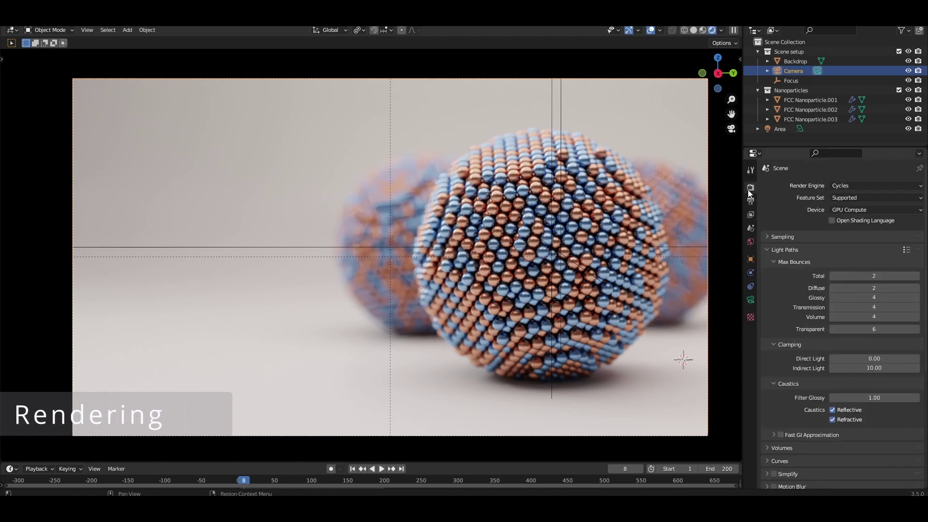
pyautogui.click(787, 236)
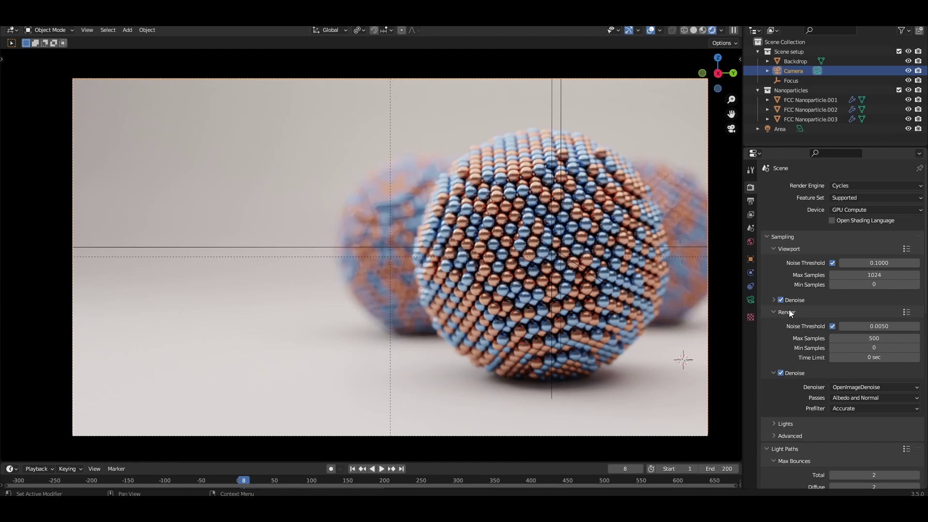
pyautogui.doubleClick(863, 338)
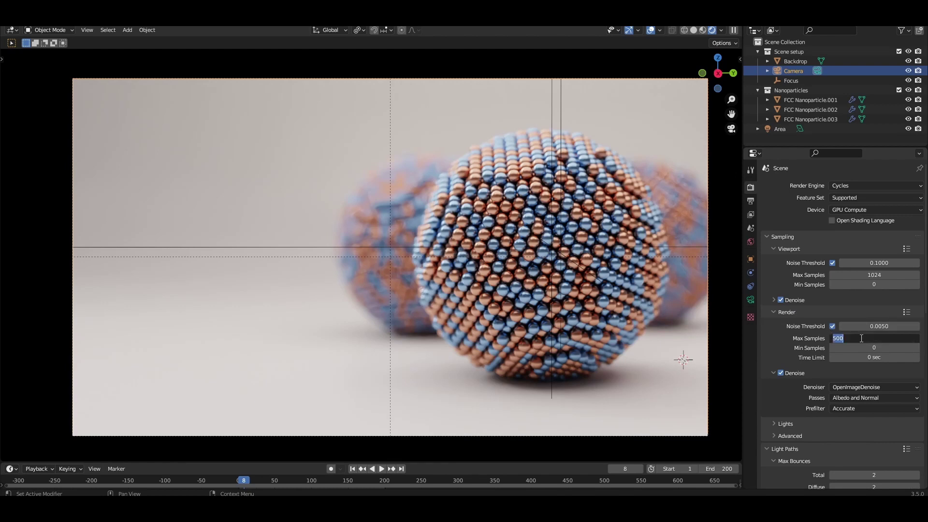
pyautogui.press('Return')
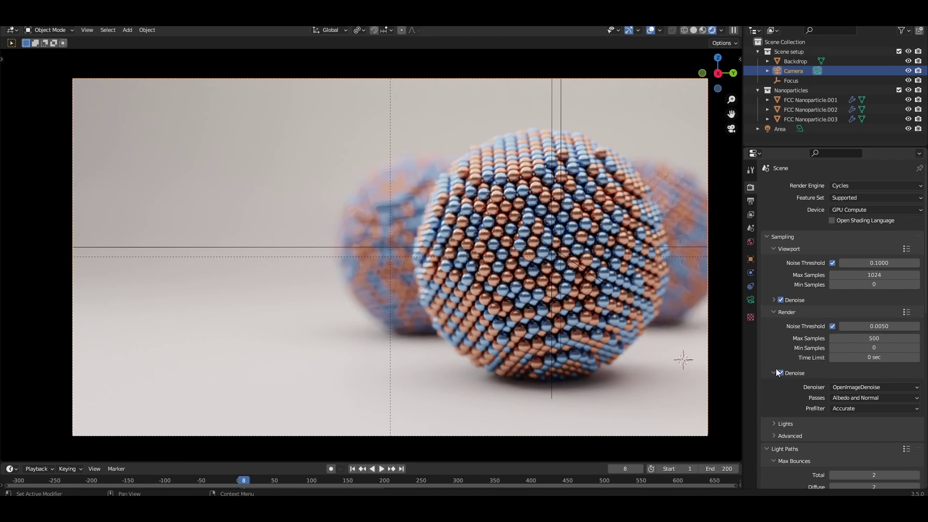
pyautogui.click(780, 372)
pyautogui.click(779, 372)
pyautogui.click(56, 20)
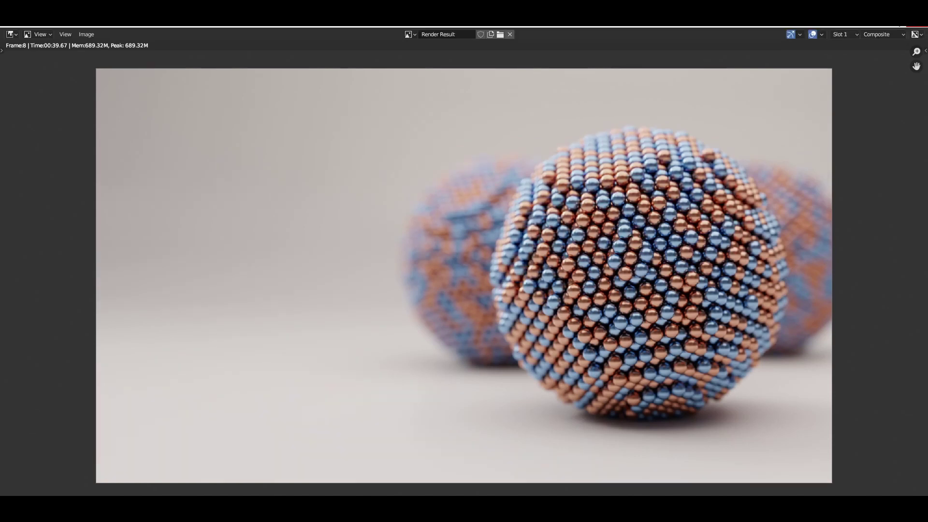
pyautogui.click(865, 26)
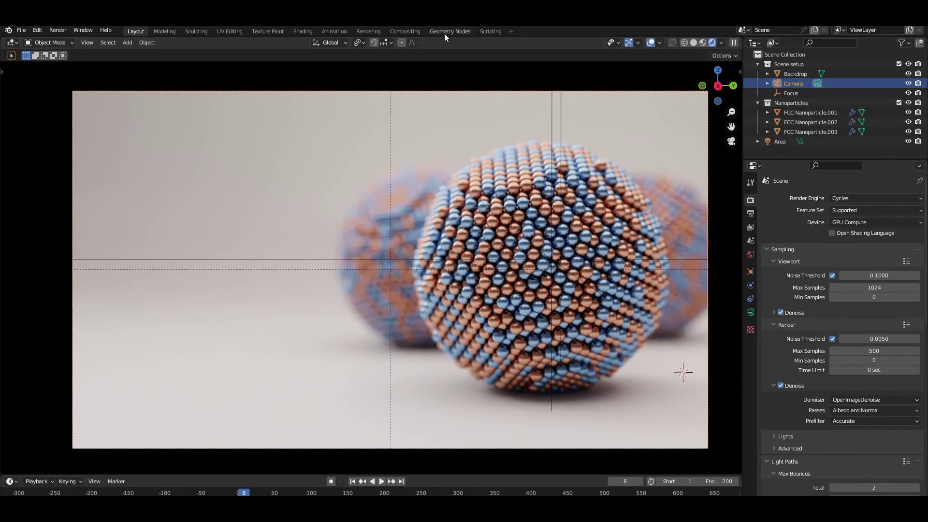
# Split the node editor in the Compositing workspace, keeping Use Nodes enabled, and turn the new half into an Image Editor
pyautogui.click(409, 31)
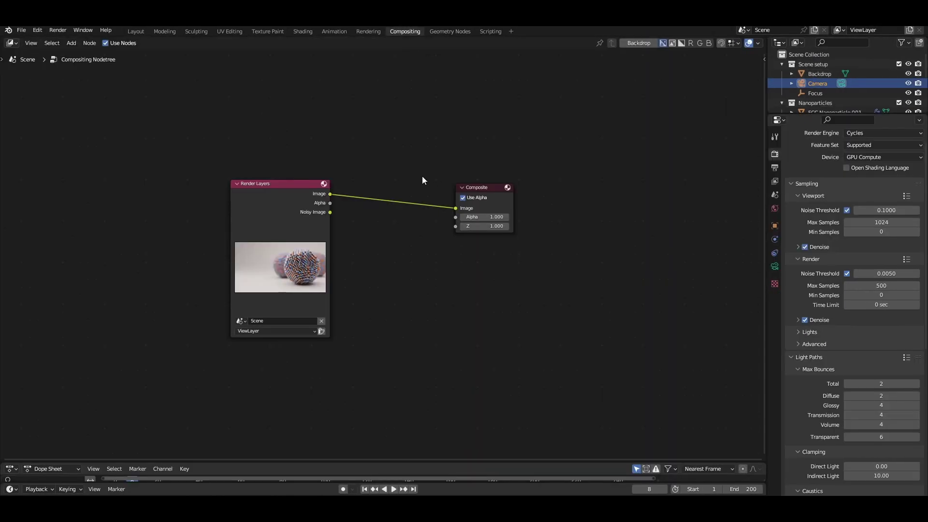
pyautogui.click(105, 43)
pyautogui.moveTo(2, 39); pyautogui.dragTo(306, 71)
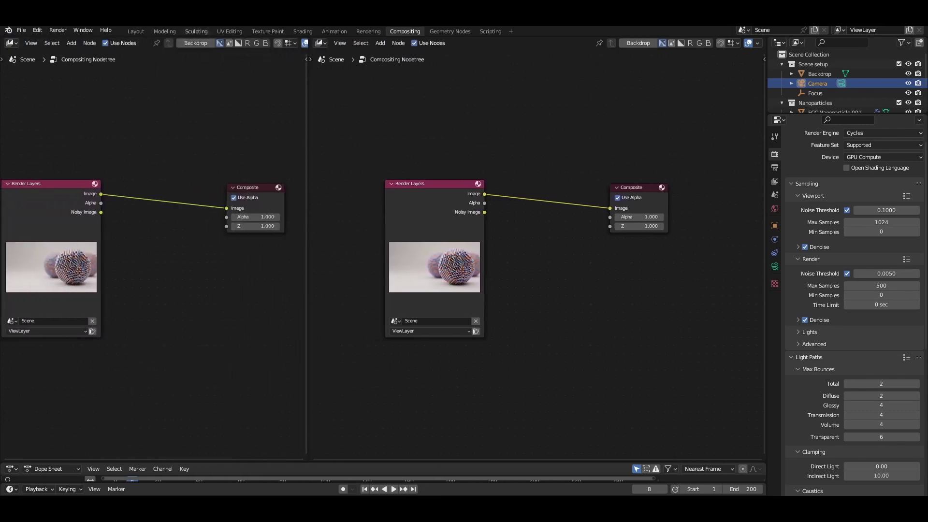
pyautogui.click(11, 43)
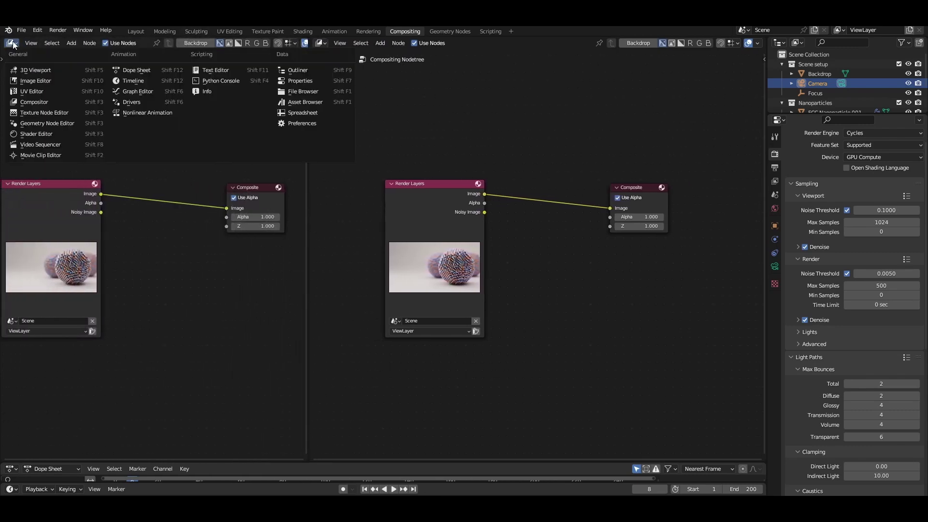
pyautogui.click(33, 81)
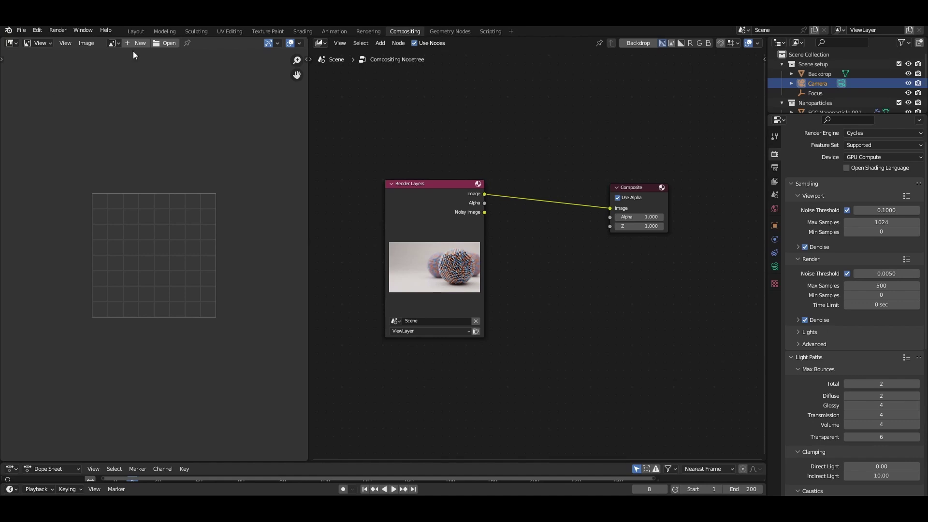
# Display the Viewer Node image in the Image Editor, fitted to the area
pyautogui.click(111, 44)
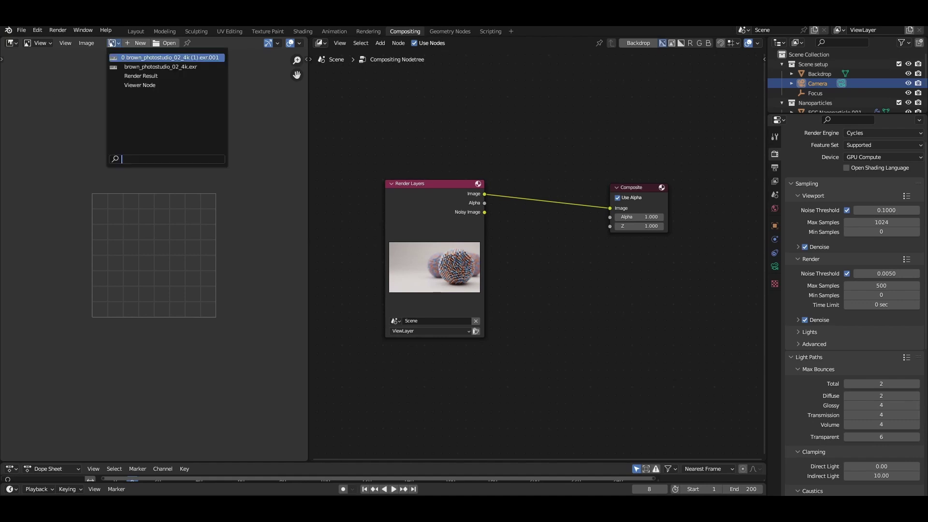
pyautogui.click(118, 86)
pyautogui.scroll(-6, 158, 177)
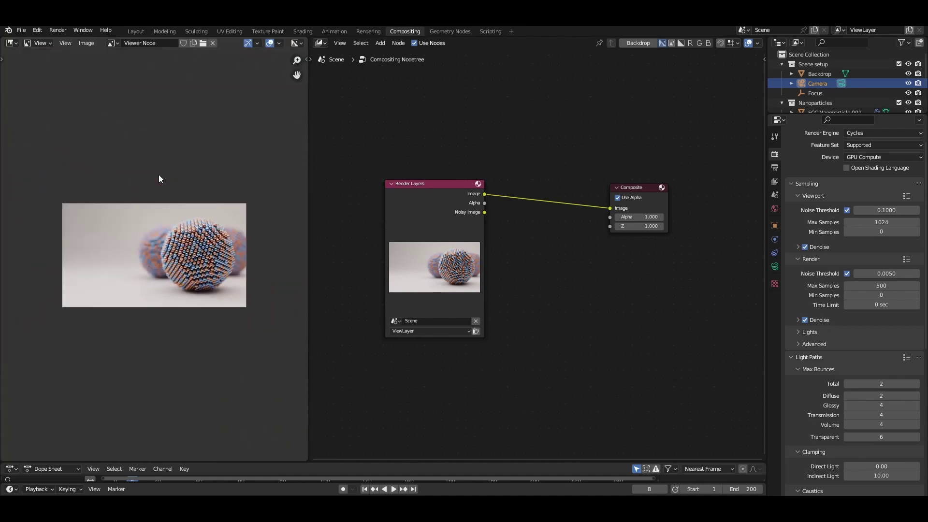
pyautogui.press('Home')
# Connect a Viewer node to the Render Layers image output and place it below the Composite node
pyautogui.click(451, 203)
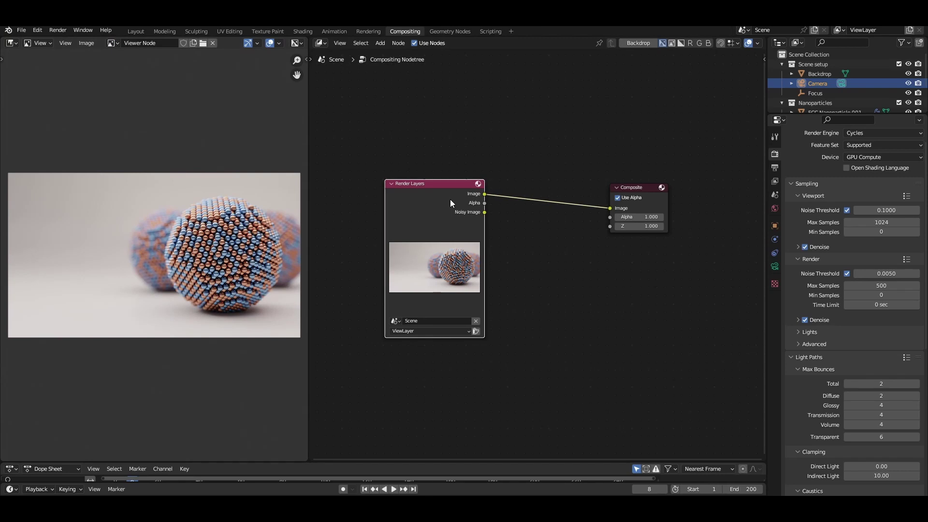
pyautogui.keyDown('ctrl'); pyautogui.keyDown('shift'); pyautogui.click(450, 199); pyautogui.keyUp('shift'); pyautogui.keyUp('ctrl')
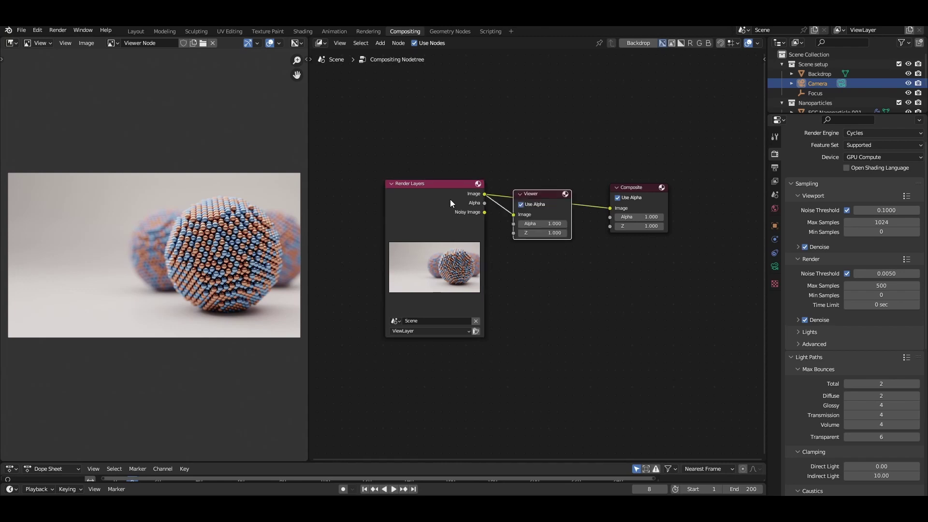
pyautogui.moveTo(568, 209); pyautogui.dragTo(655, 270)
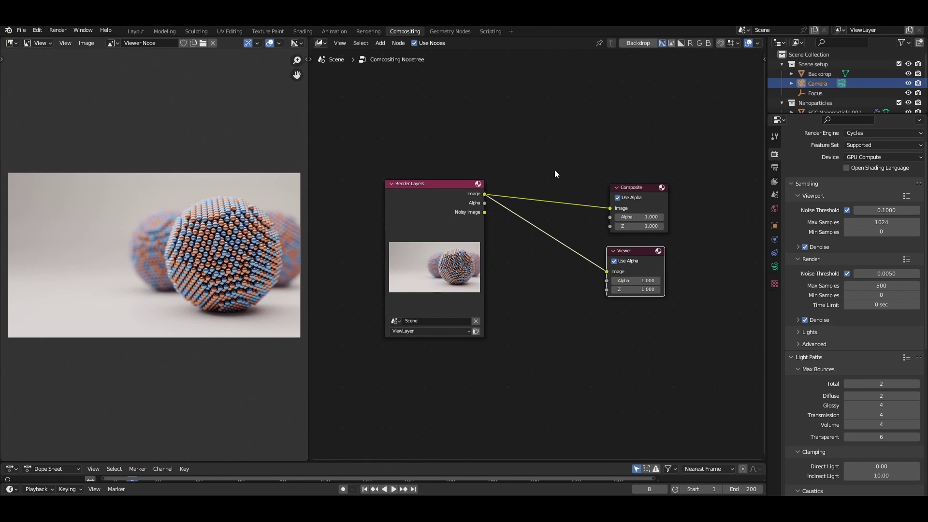
# Add a reroute joining the Composite and Viewer links, and move Render Layers away to make room for another node
pyautogui.keyDown('shift'); pyautogui.moveTo(557, 173); pyautogui.dragTo(558, 273, button='right'); pyautogui.keyUp('shift')
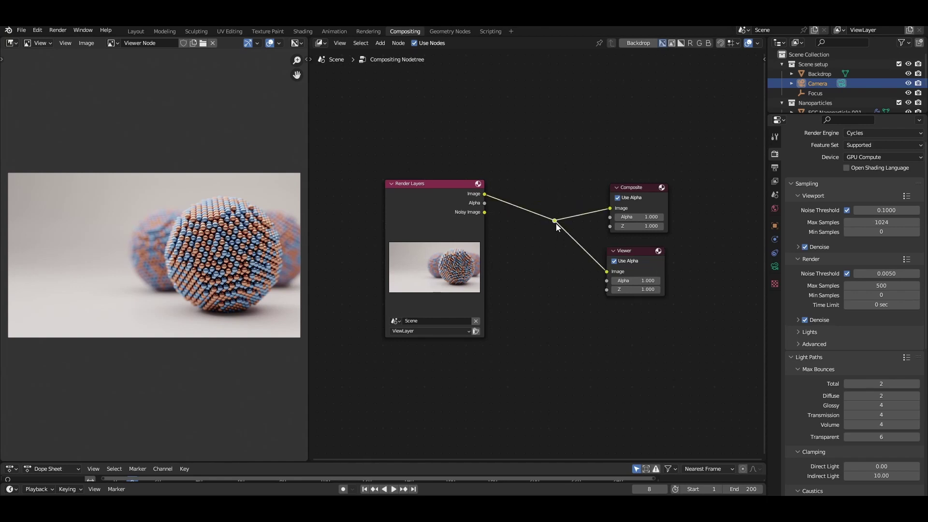
pyautogui.moveTo(557, 225); pyautogui.dragTo(564, 199)
pyautogui.moveTo(466, 207); pyautogui.dragTo(424, 205)
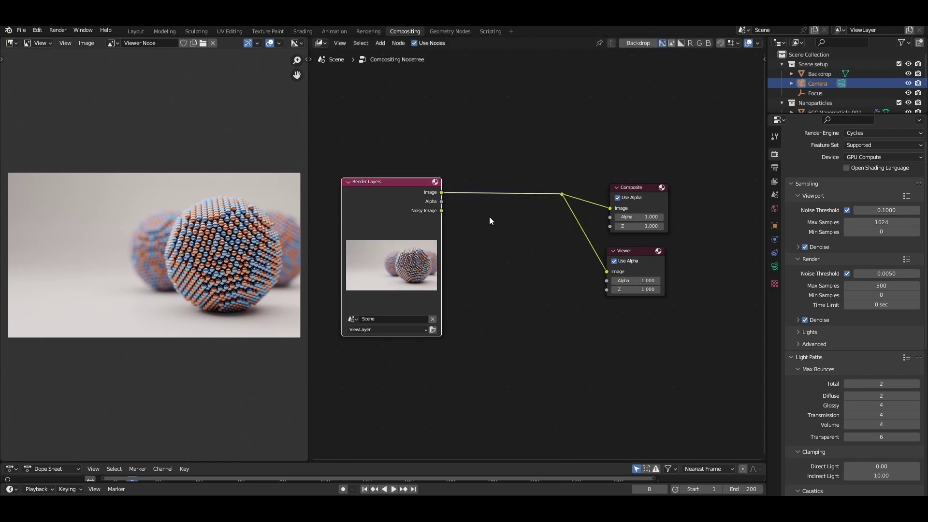
# Insert a Glare node on the link between Render Layers and the reroute
pyautogui.hotkey('shift', 'a')
pyautogui.click(490, 217)
pyautogui.write('glare')
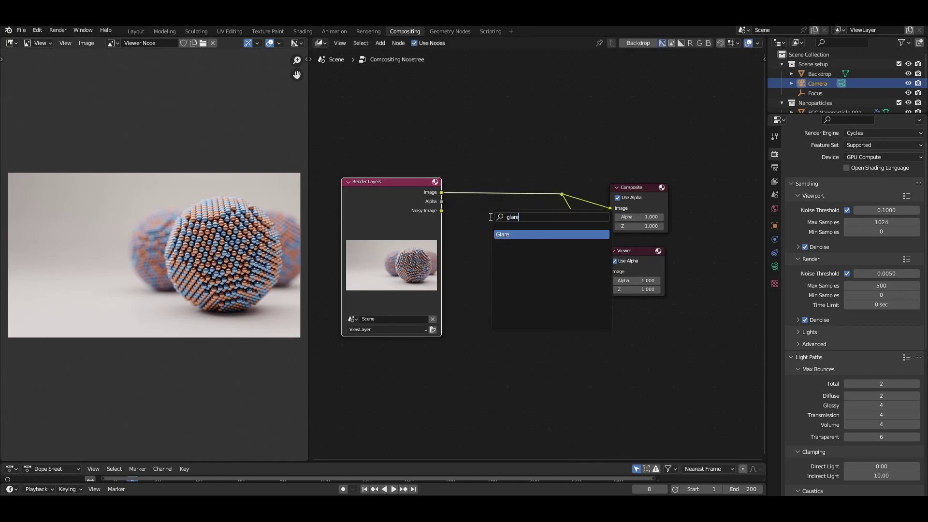
pyautogui.press('Return')
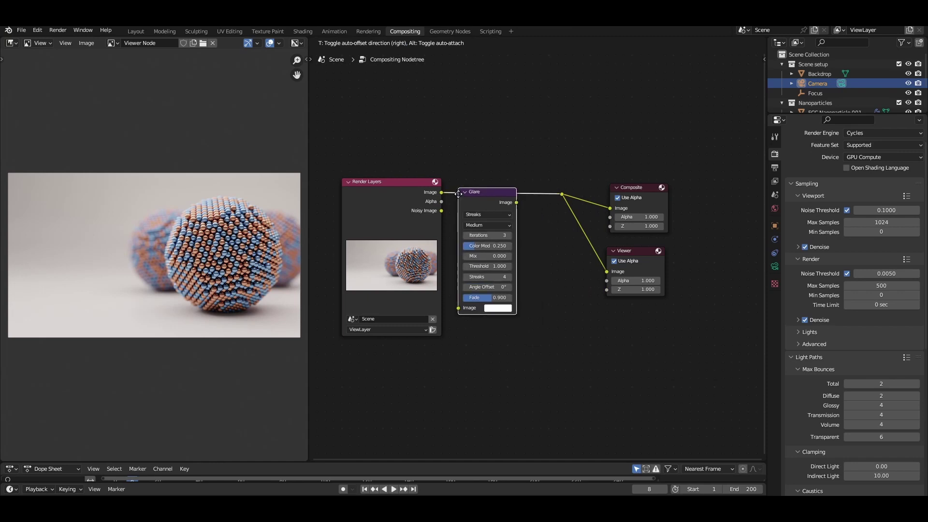
pyautogui.click(475, 164)
# Set the Glare node to Fog Glow at High quality, with threshold 0.3 and size 9
pyautogui.click(503, 180)
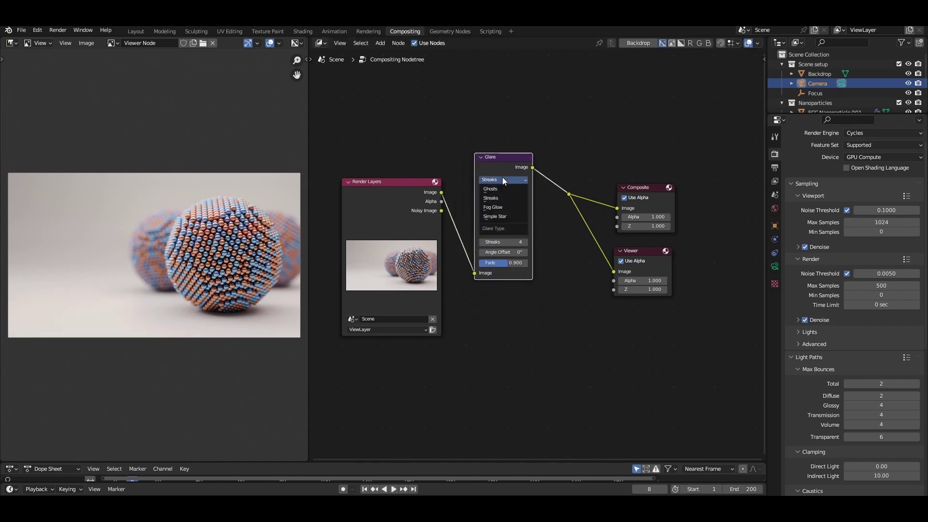
pyautogui.click(503, 206)
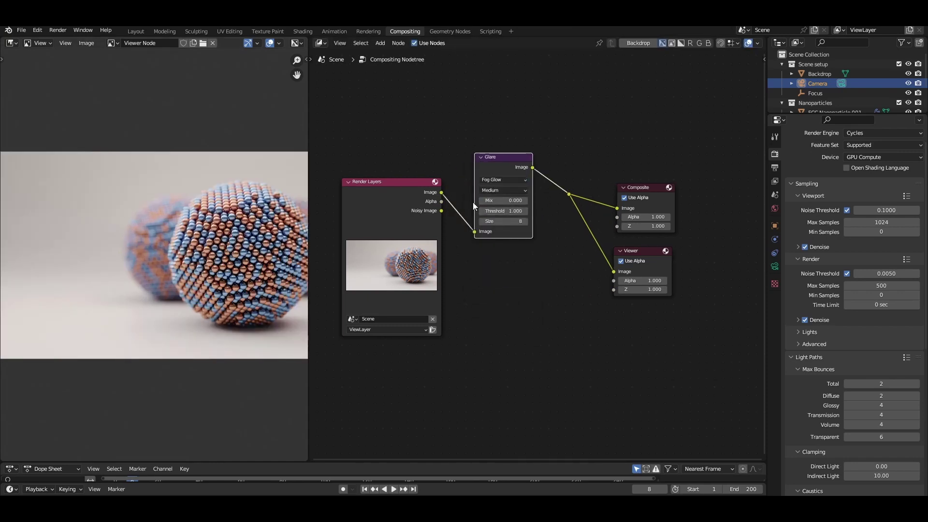
pyautogui.click(502, 190)
pyautogui.click(503, 201)
pyautogui.click(506, 211)
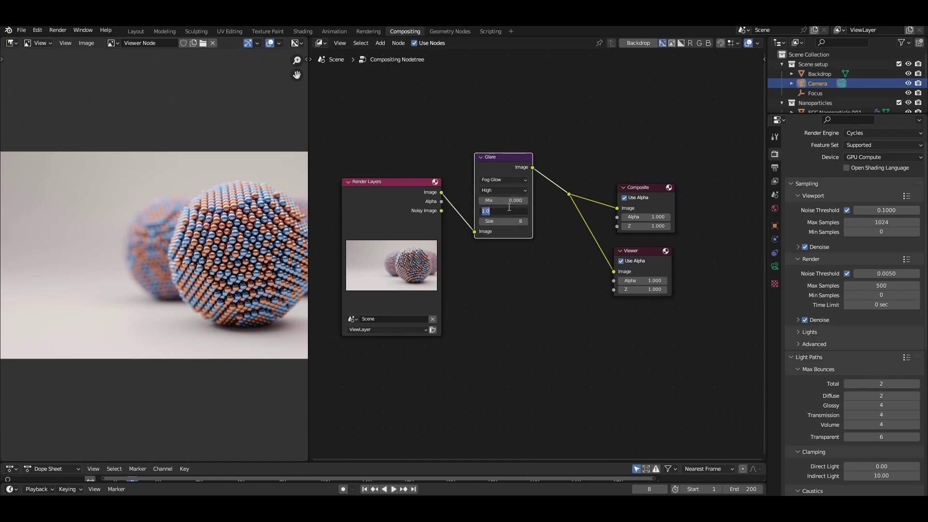
pyautogui.write('0.3')
pyautogui.press('Return')
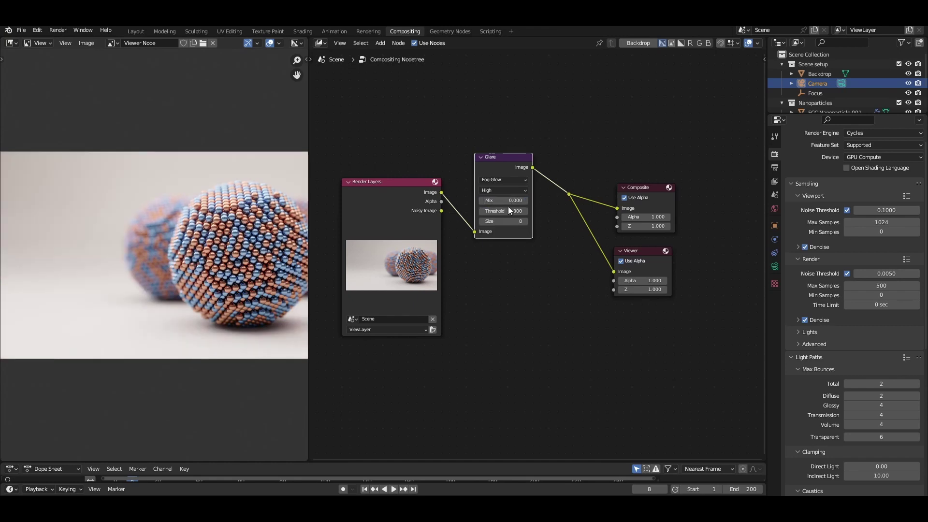
pyautogui.moveTo(510, 220); pyautogui.dragTo(517, 223)
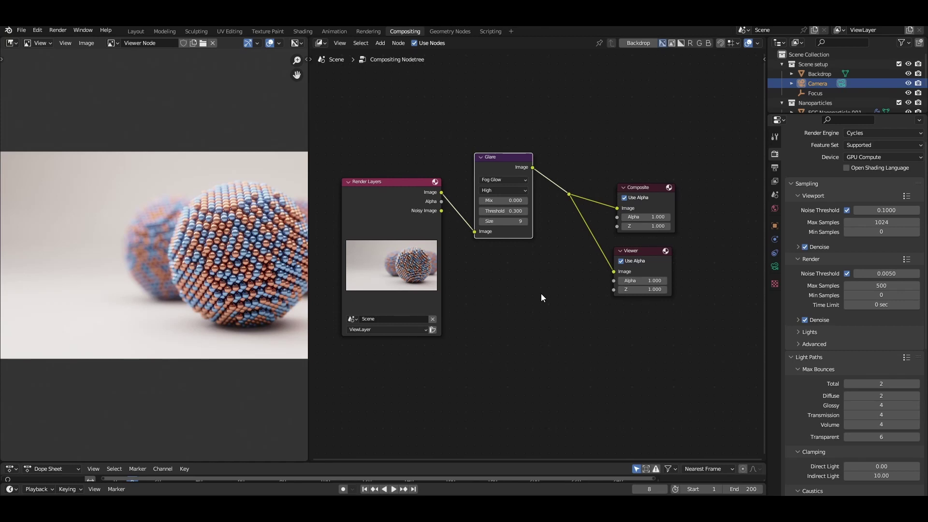
# Widen the Image Editor and compare the picture with the Glare node muted and unmuted
pyautogui.moveTo(307, 194); pyautogui.dragTo(448, 193)
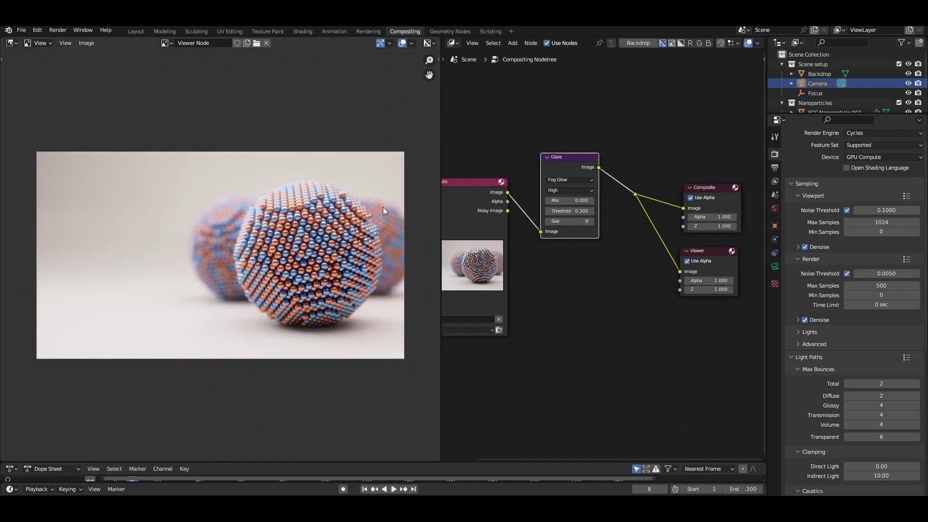
pyautogui.scroll(1, 383, 207)
pyautogui.press('m')
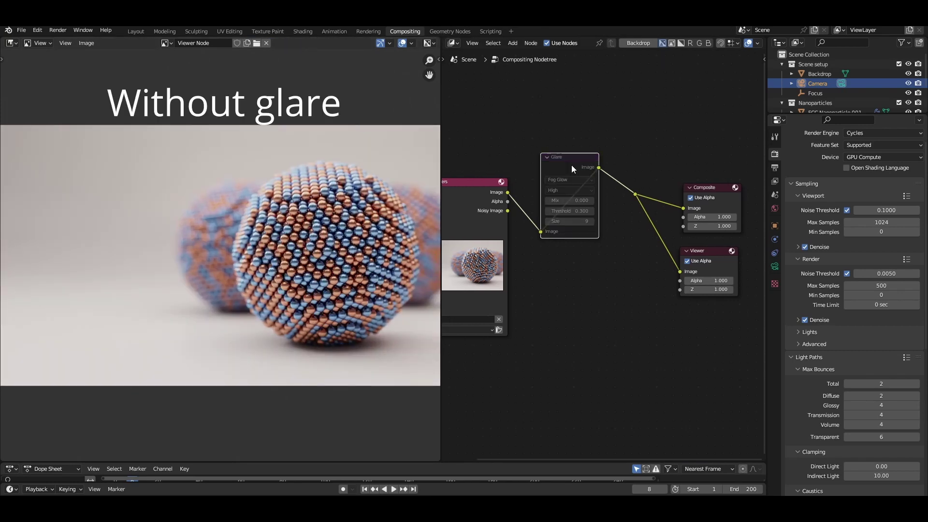
pyautogui.press('m')
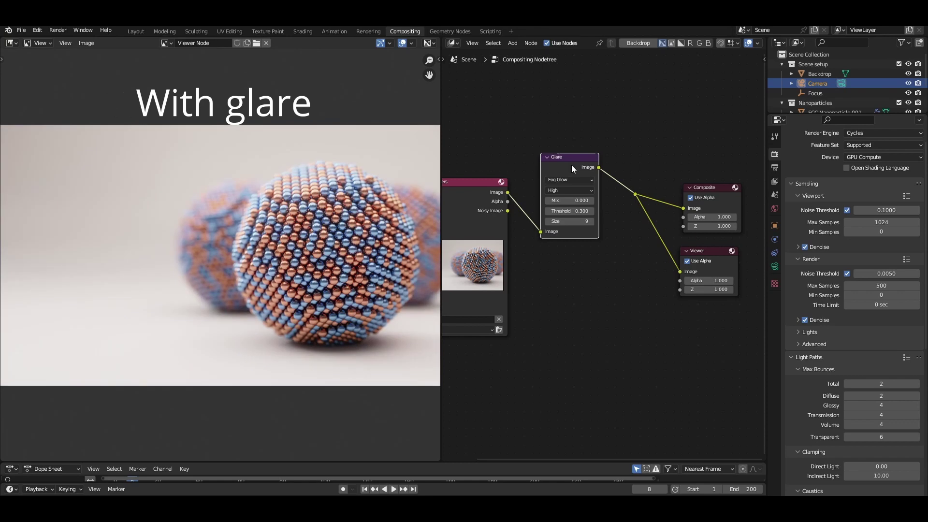
# Render the image again with the glare compositing applied
pyautogui.click(58, 30)
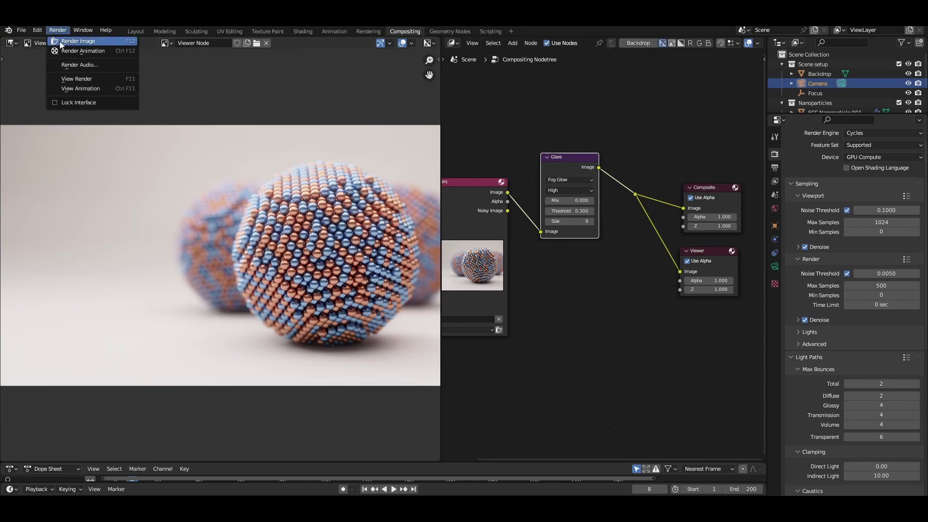